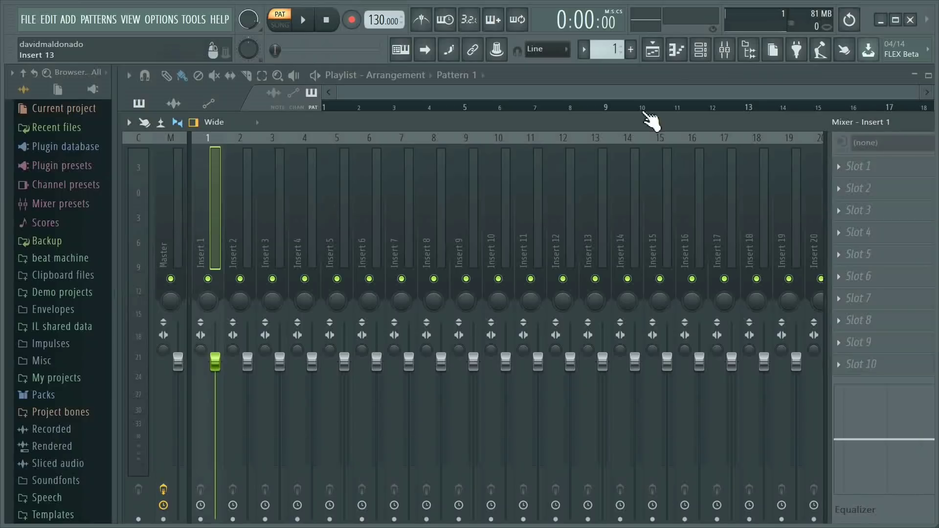
- Insert a Heatup2 32bit instrument through the Kick channel in the channel rack and reposition its plugin window
click(706, 53)
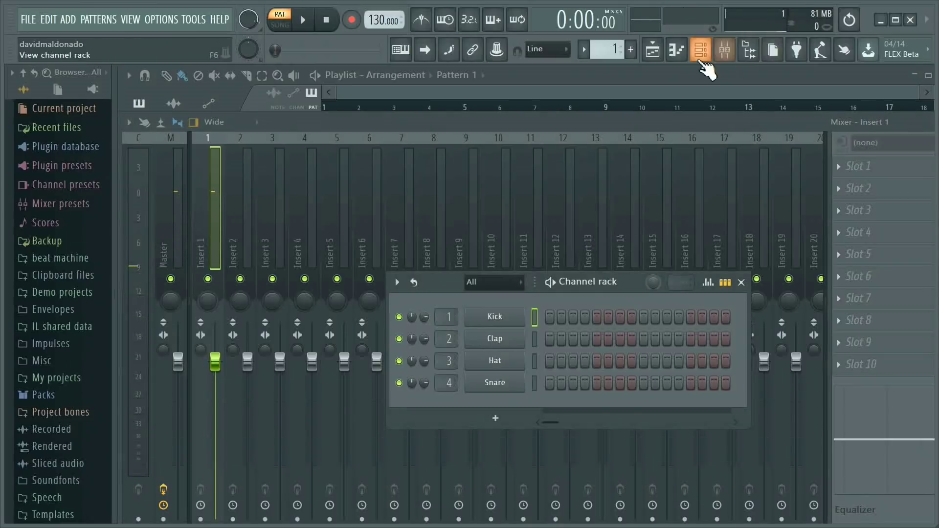
click(706, 57)
click(706, 58)
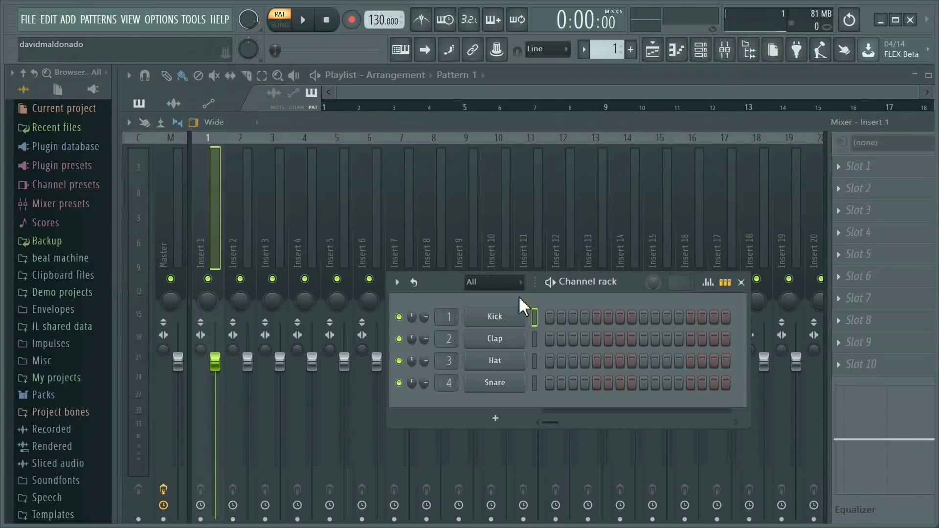
right_click(495, 316)
mouse_move(564, 413)
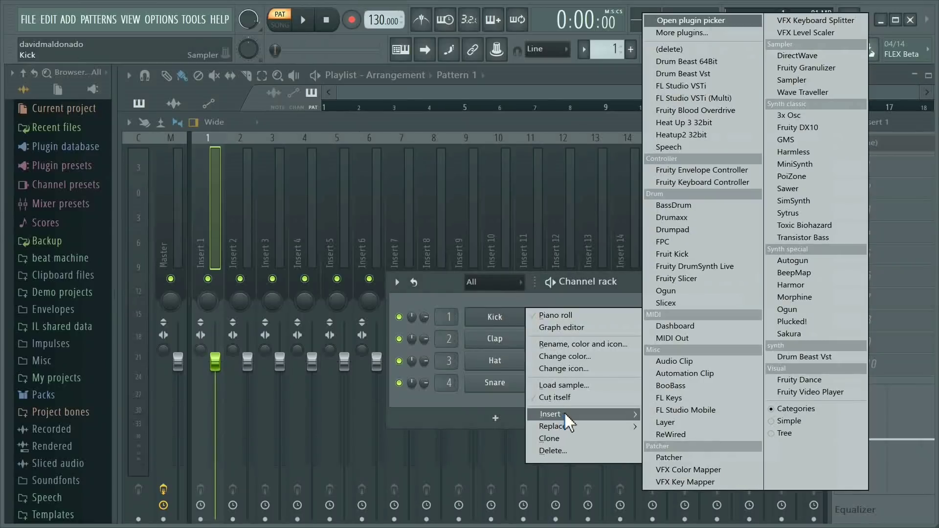
click(694, 136)
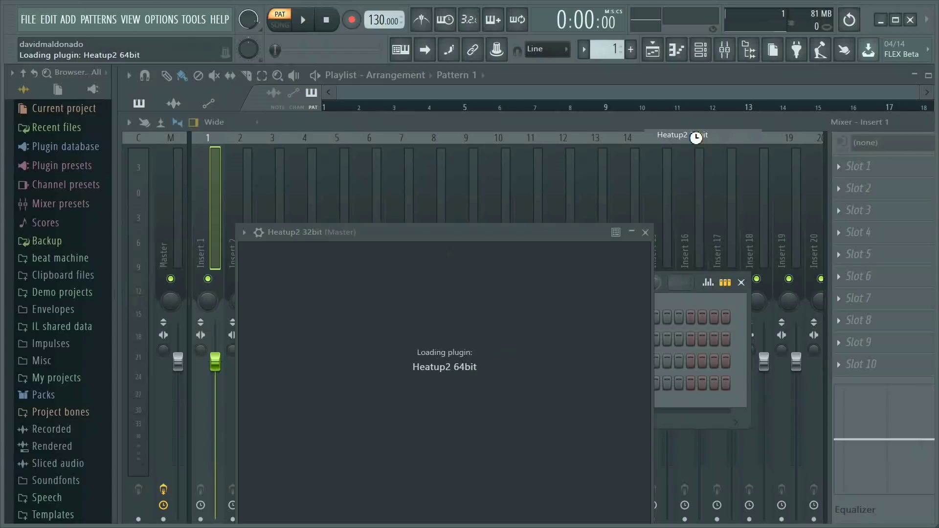
drag(501, 231, 578, 210)
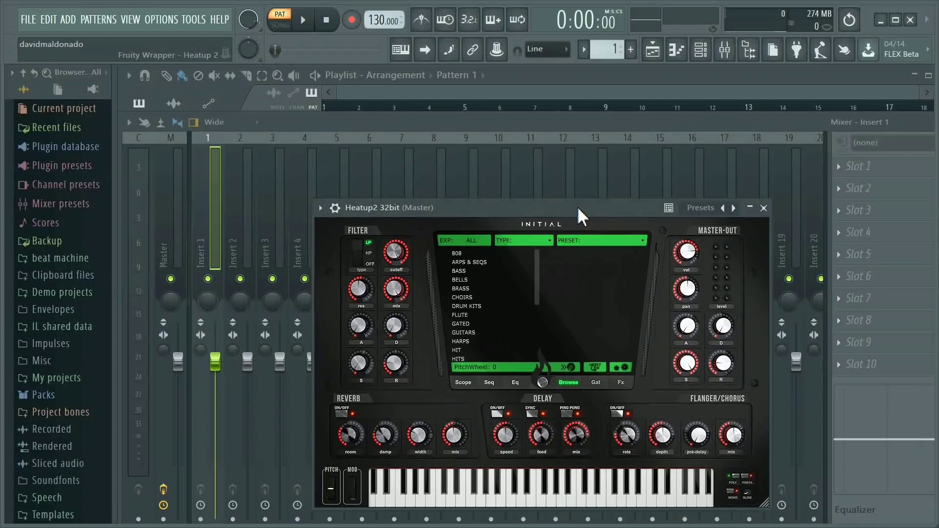
- Open the expansion packs web page from Heatup2's expansion view, examine the expansions on offer, and close the page
click(473, 237)
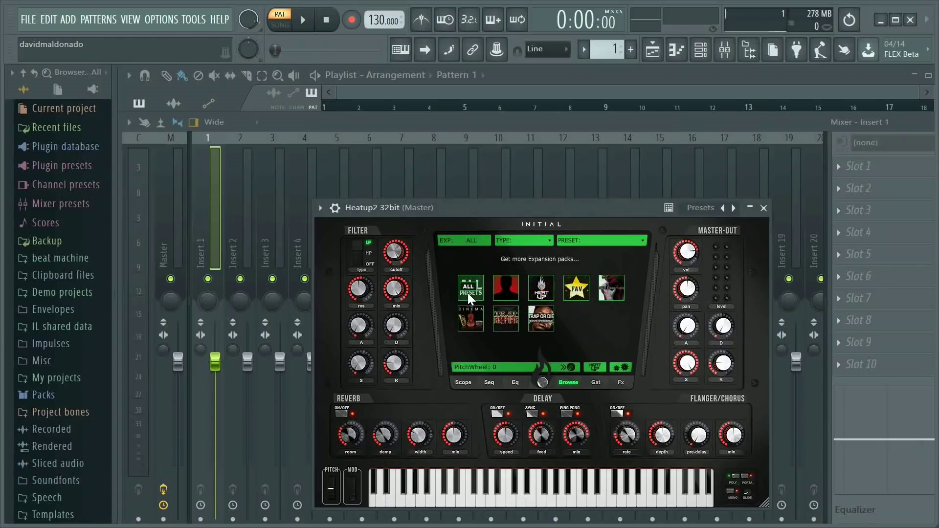
click(517, 257)
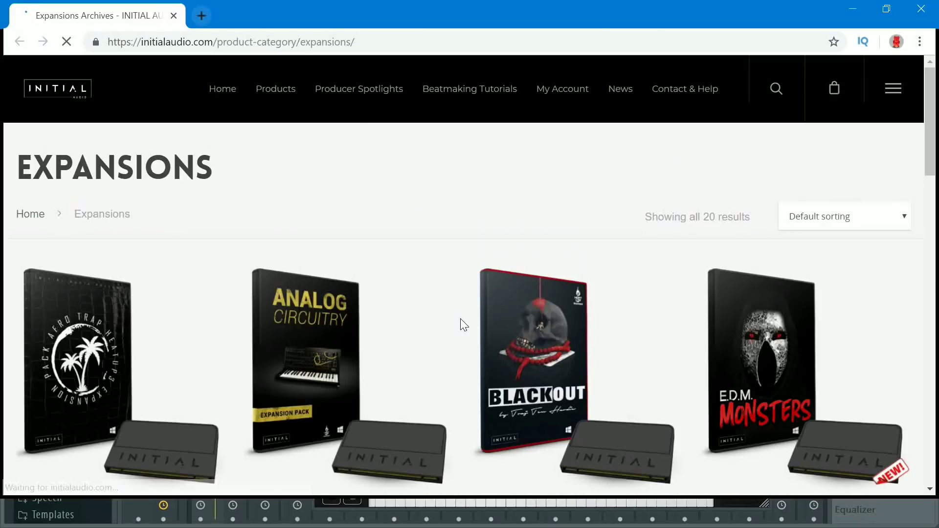
scroll(464, 324, down, 5)
scroll(460, 319, down, 5)
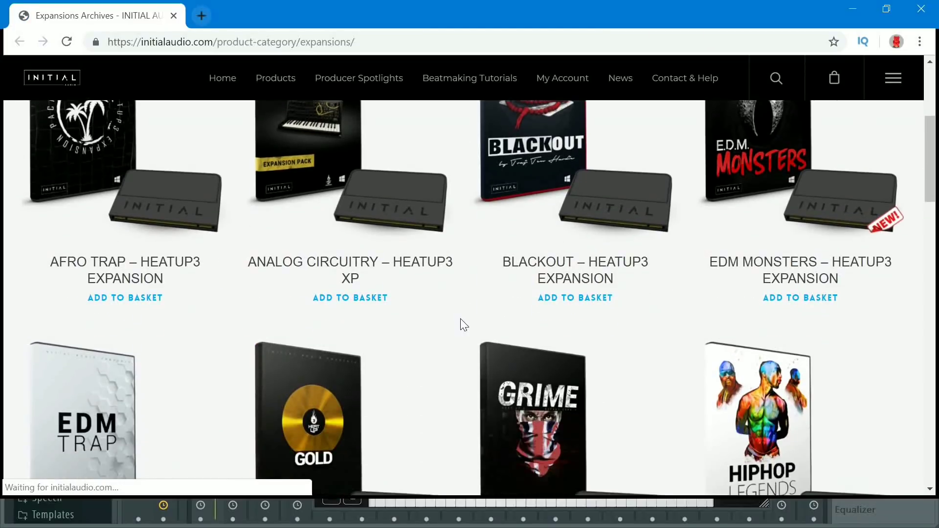
scroll(460, 319, down, 5)
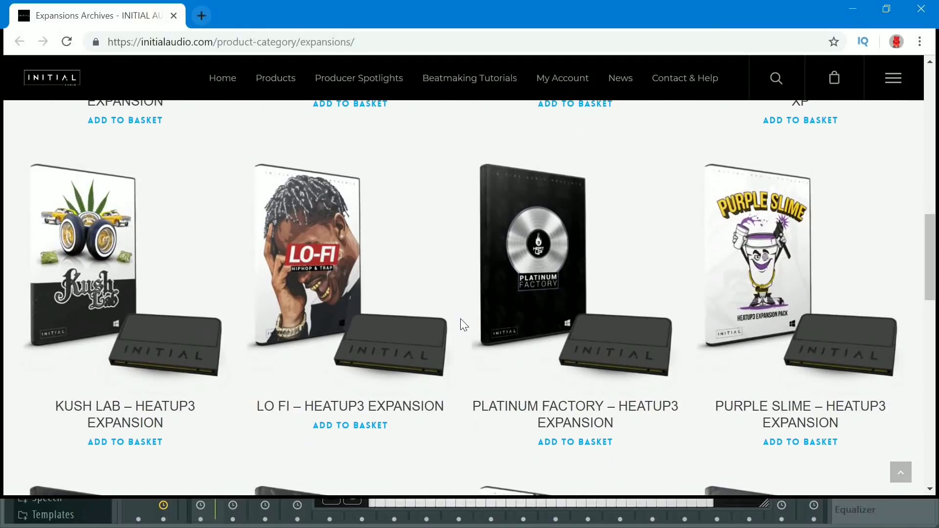
scroll(460, 319, down, 2)
scroll(460, 319, down, 3)
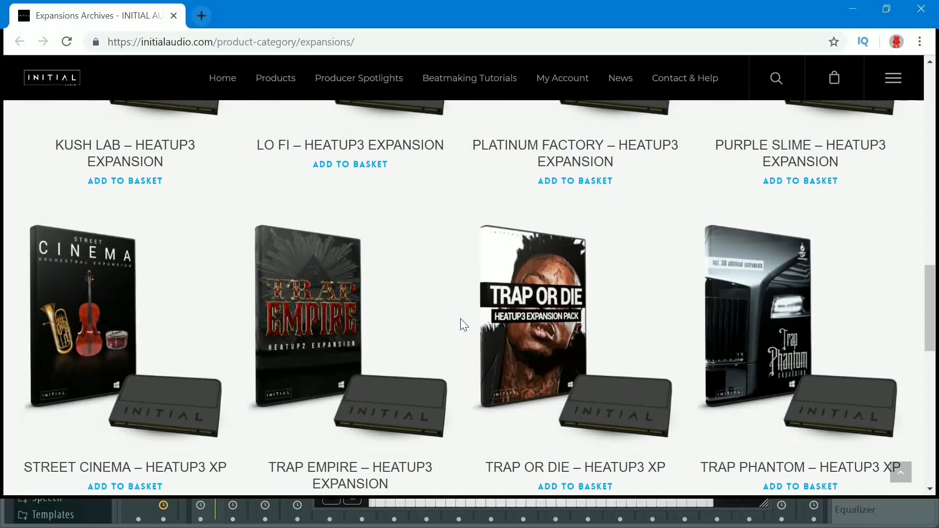
scroll(460, 319, down, 2)
scroll(460, 320, down, 7)
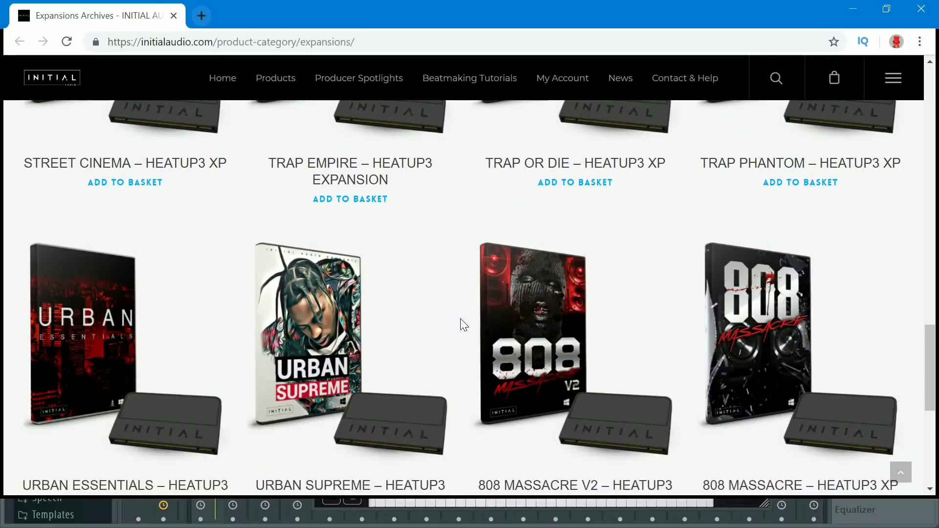
scroll(463, 325, down, 2)
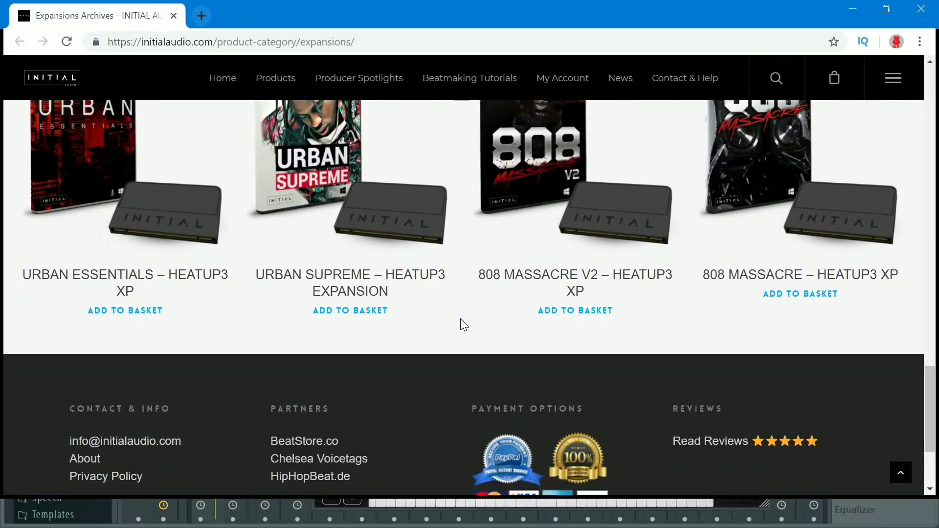
scroll(463, 325, up, 12)
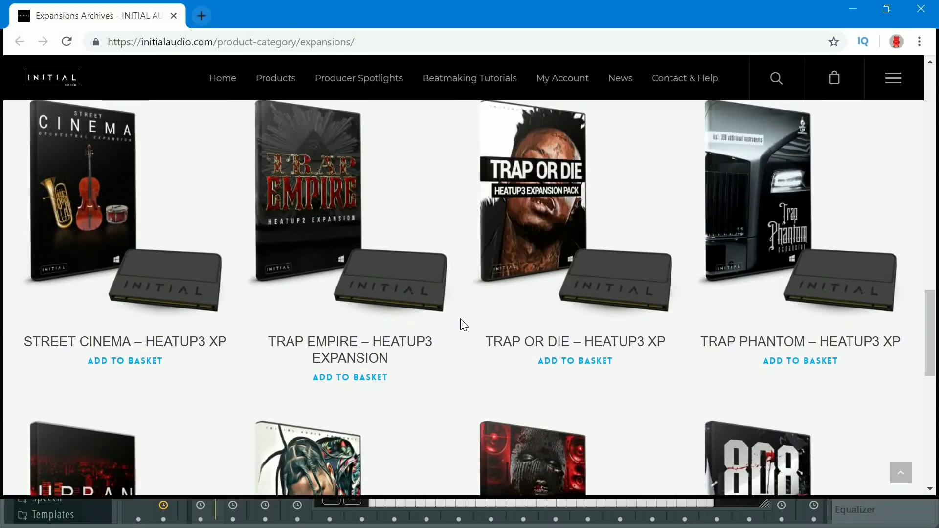
scroll(463, 325, up, 10)
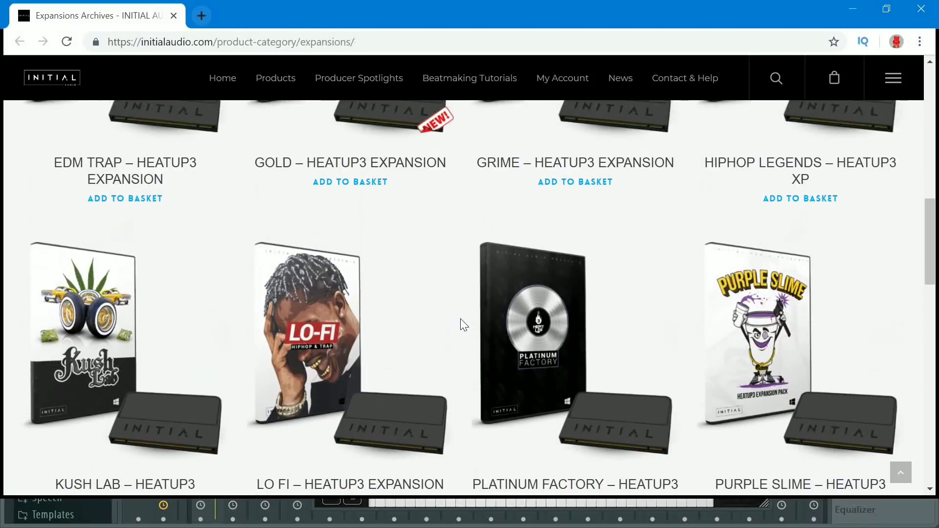
scroll(464, 325, up, 8)
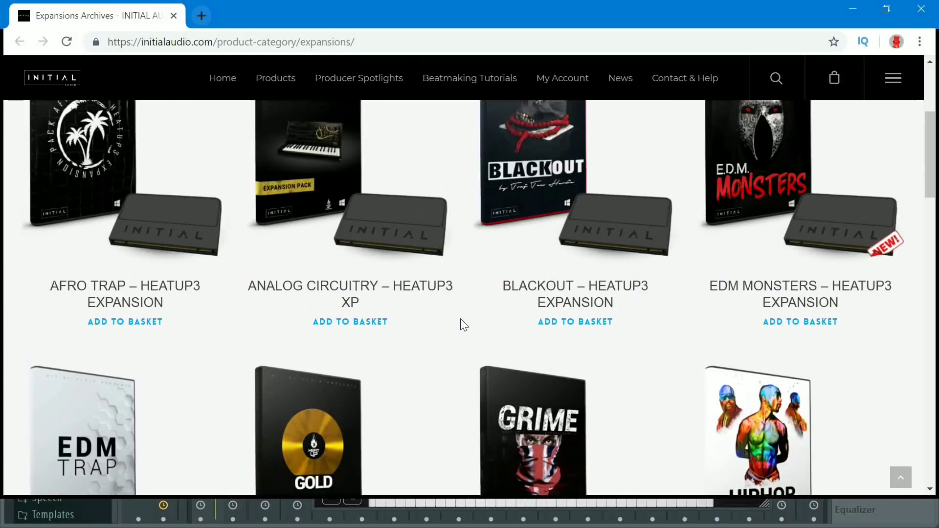
scroll(463, 325, up, 3)
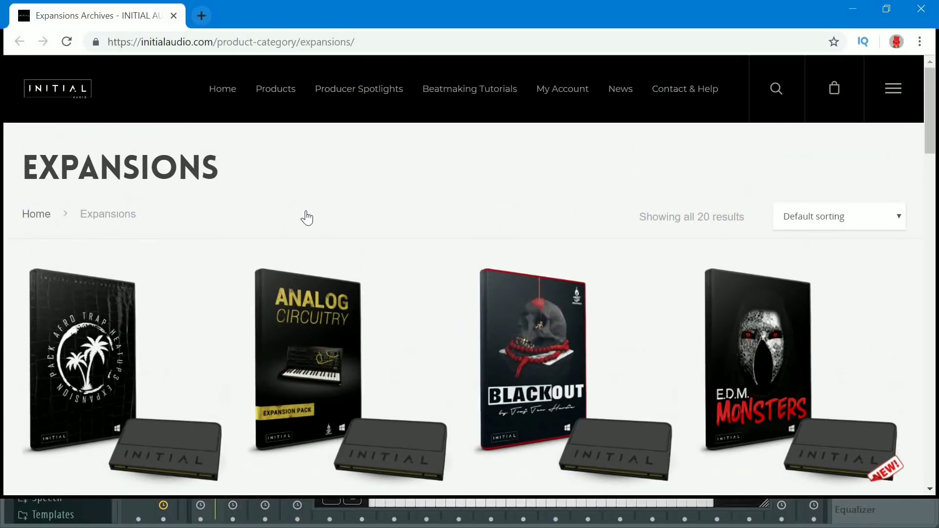
click(173, 16)
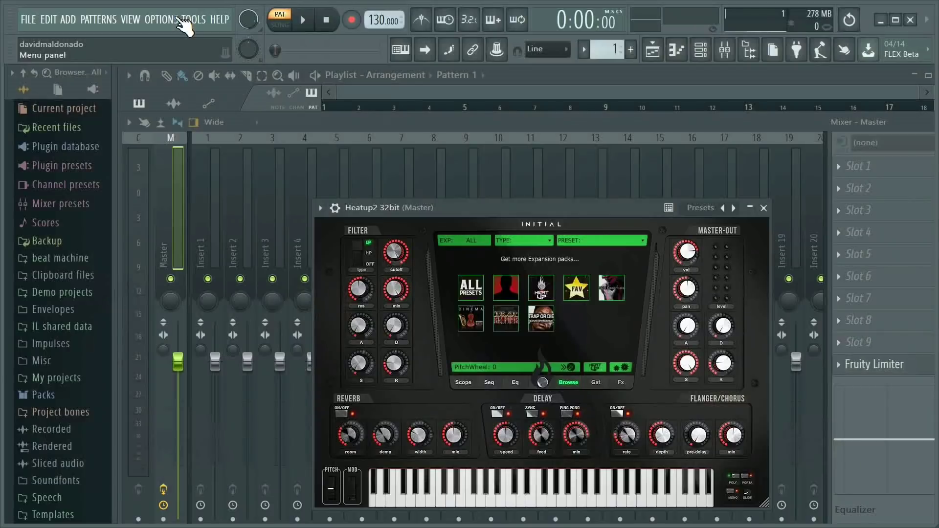
- Load the 808 preset [T.O.D.] GRESSIVE from all presets in Heatup2, with the pattern playing at 100 BPM and the metronome on
click(468, 289)
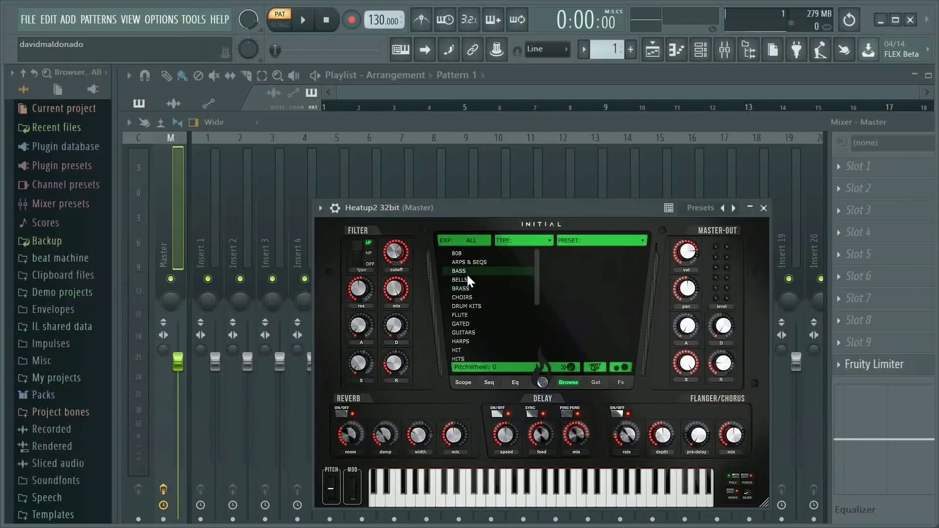
click(467, 252)
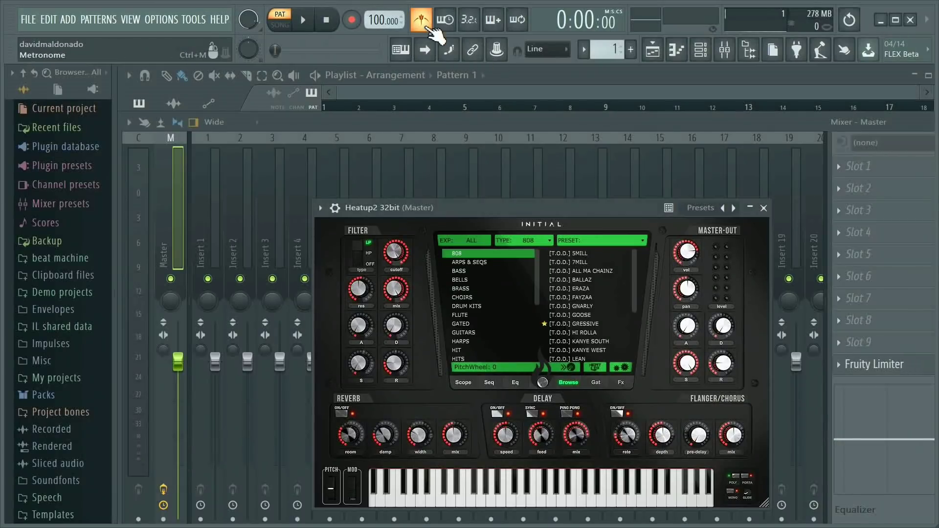
click(306, 21)
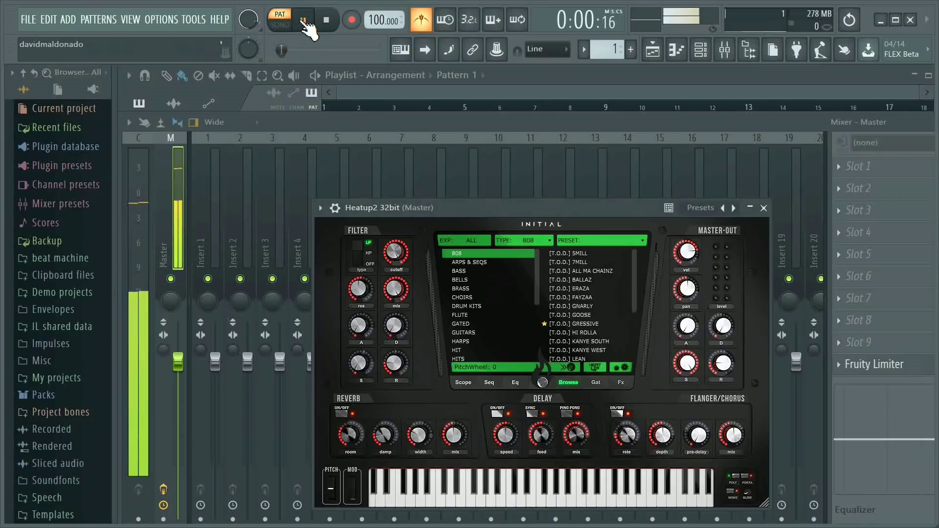
click(584, 254)
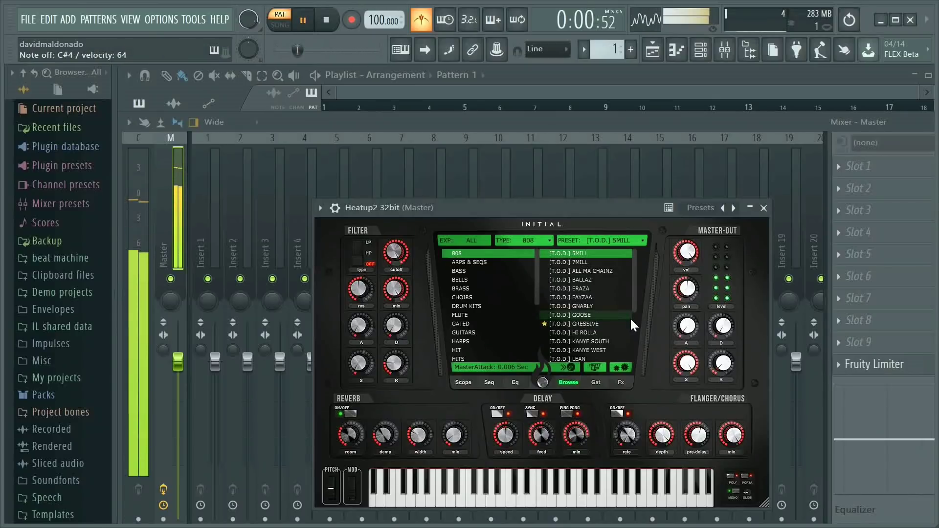
click(587, 323)
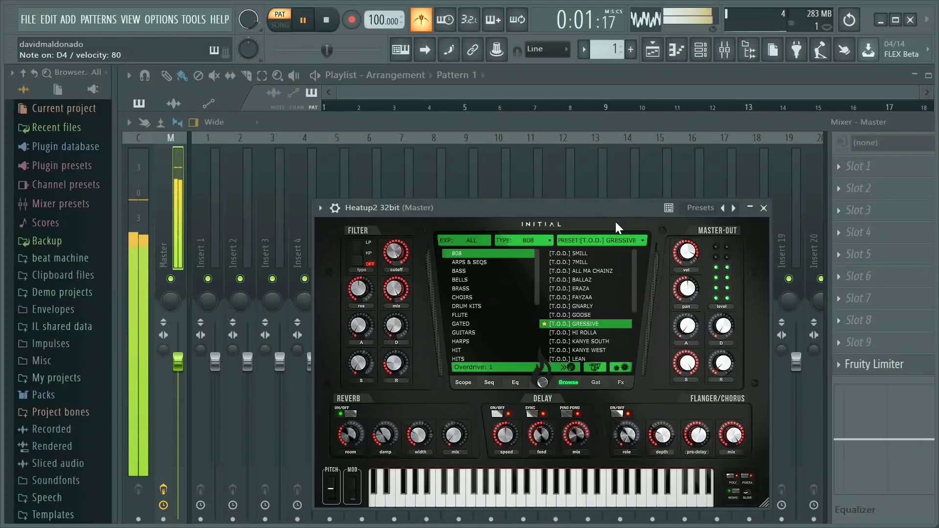
- Close the Heatup2 window and route its channel to mixer track 1 in the channel rack
key(F6)
click(763, 208)
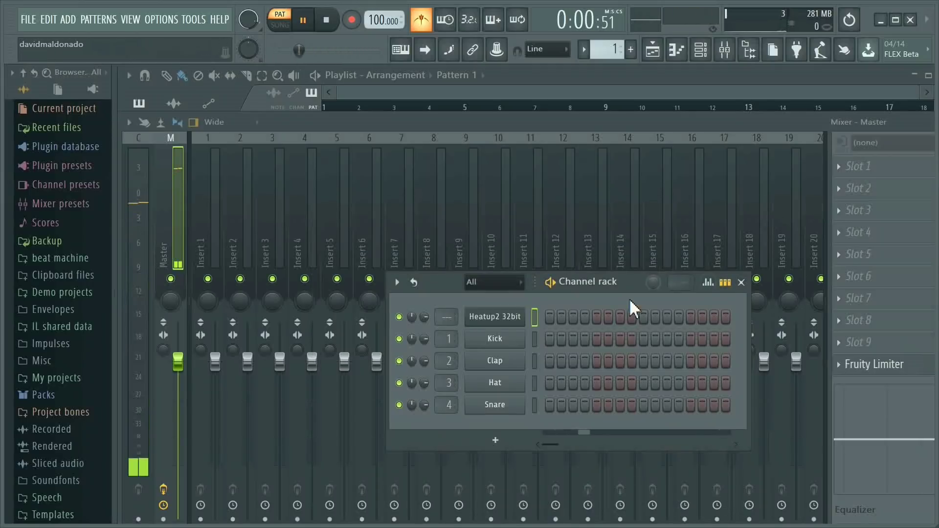
scroll(443, 322, up, 1)
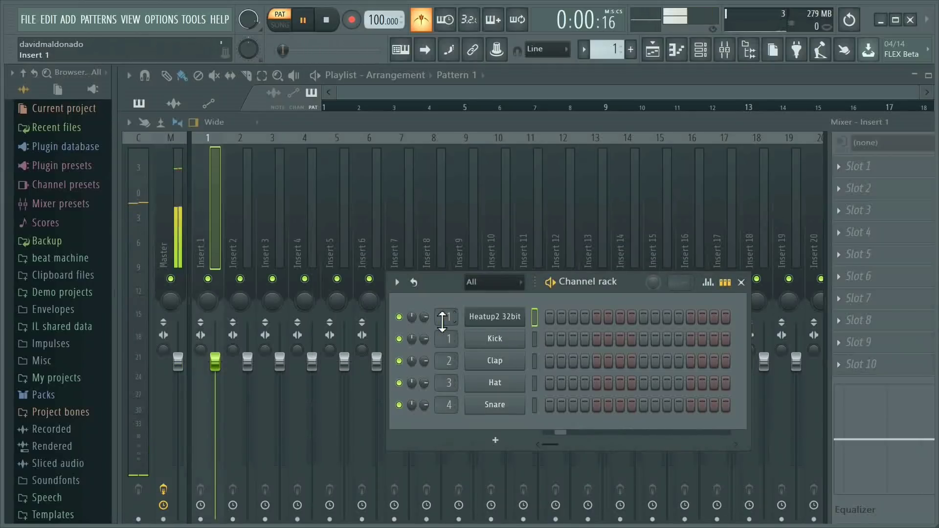
- Open the piano roll for Heatup2 and draw an A#3 note eight steps long at the start of bar 1
right_click(496, 319)
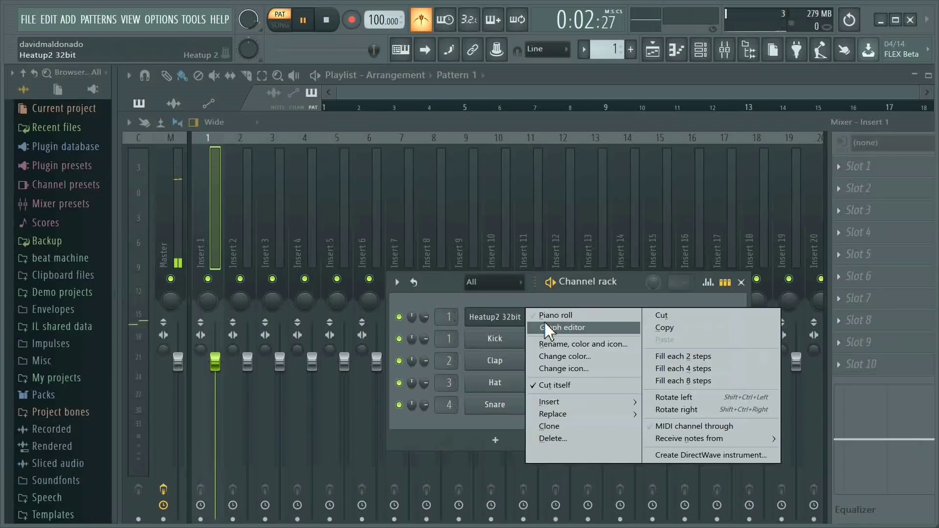
click(563, 317)
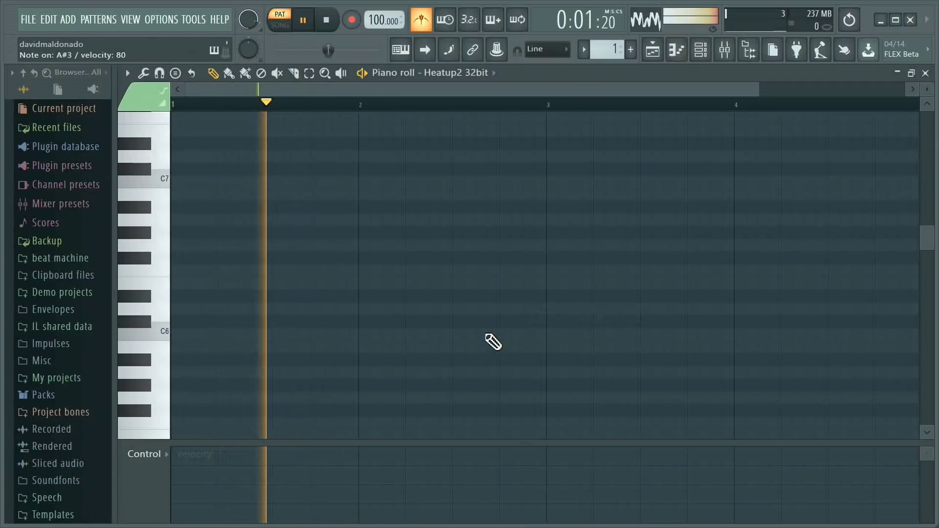
scroll(457, 331, down, 4)
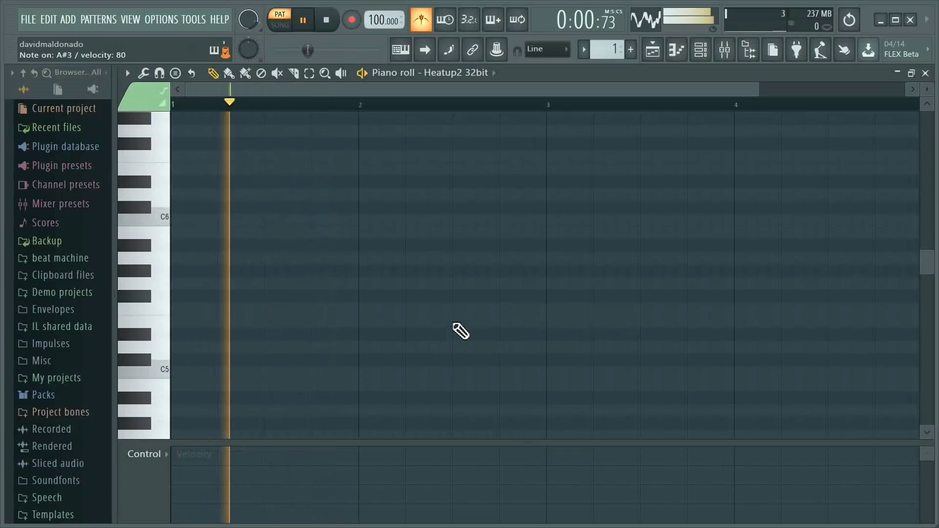
scroll(455, 333, down, 2)
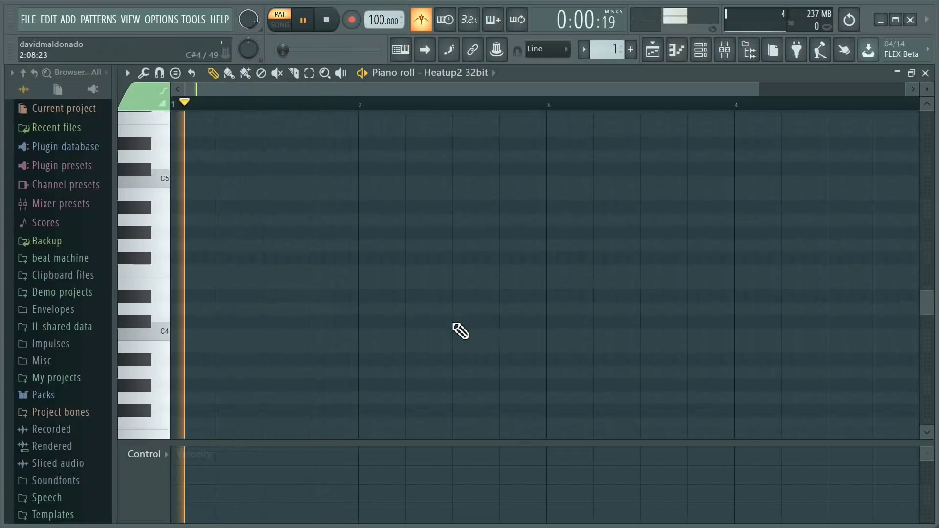
click(179, 360)
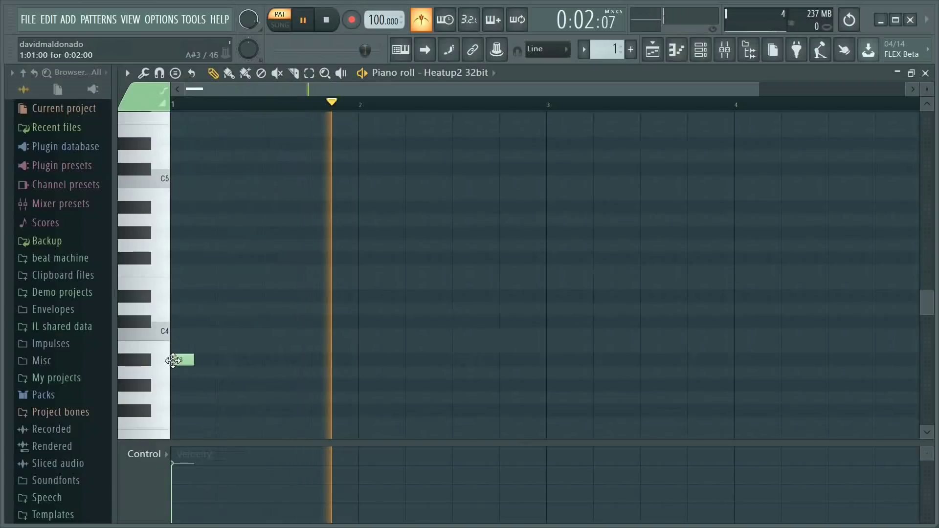
mouse_move(195, 361)
mouse_down()
mouse_move(306, 365)
mouse_move(264, 371)
mouse_up()
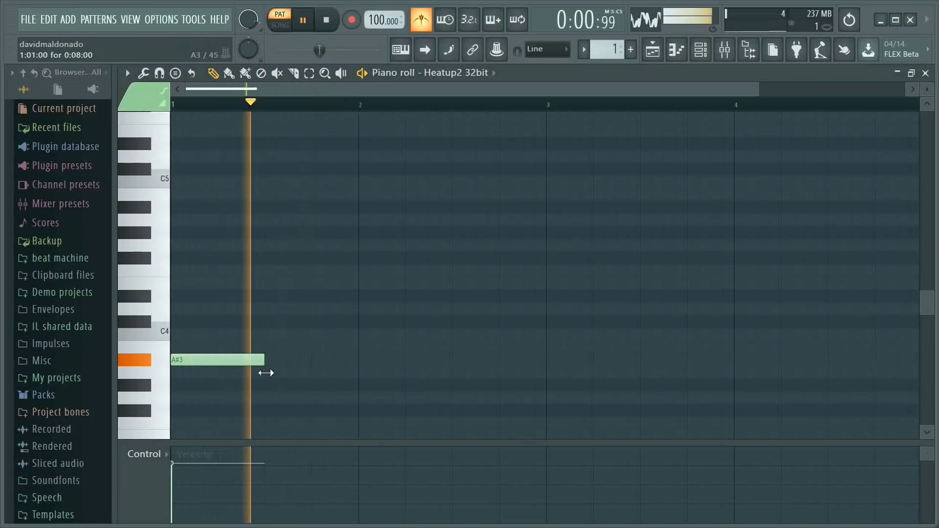
- Add a four-step C#4 note directly after the A#3, followed by a D4 note eight steps long
click(266, 385)
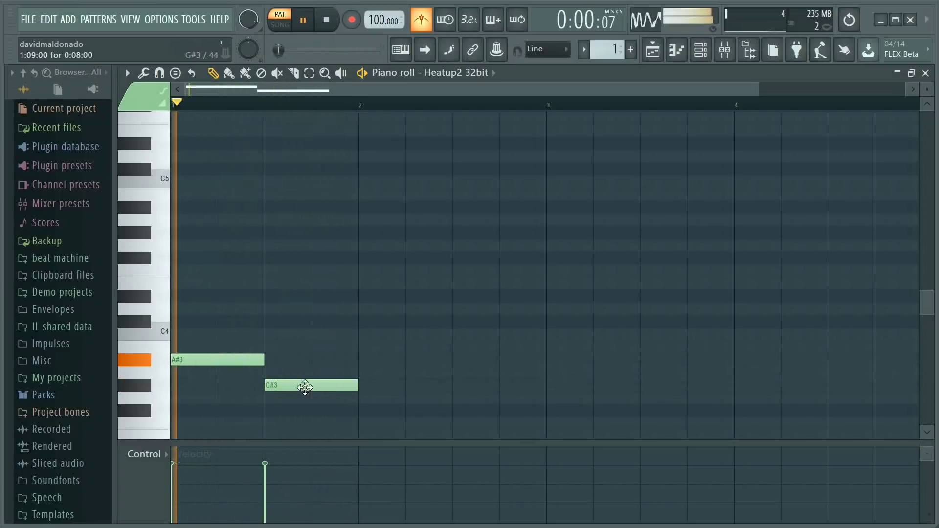
drag(304, 386, 301, 323)
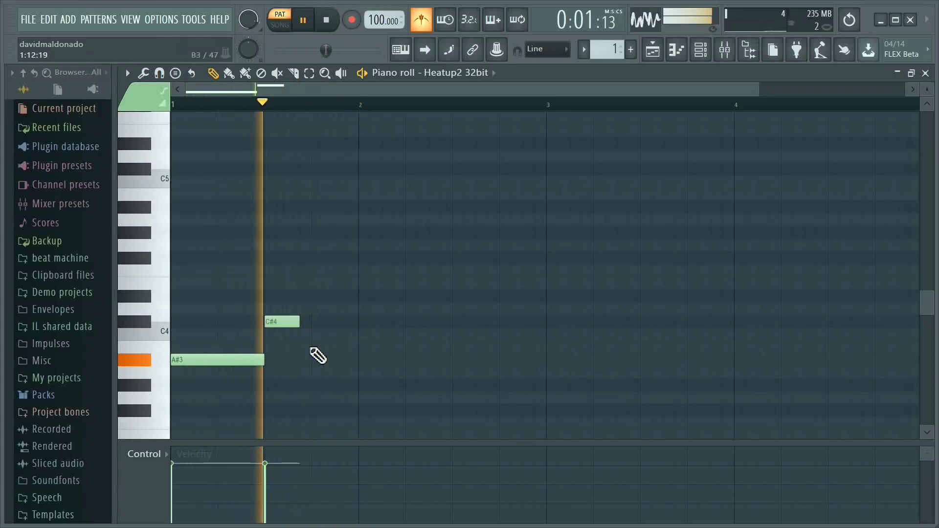
drag(304, 322, 311, 321)
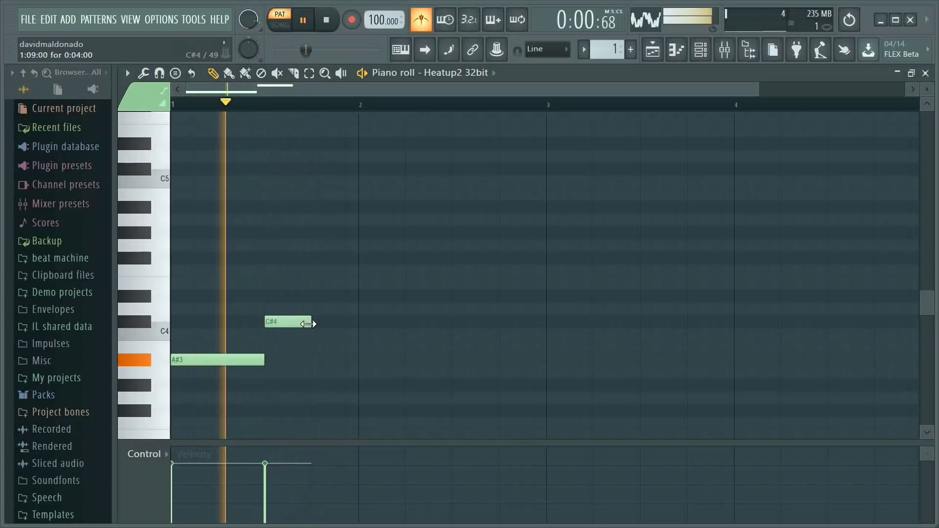
drag(259, 359, 264, 359)
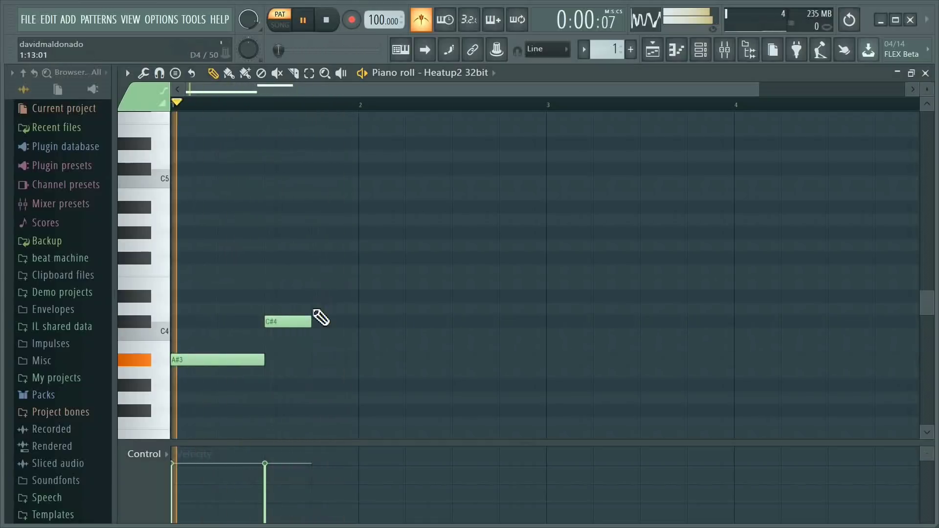
click(322, 311)
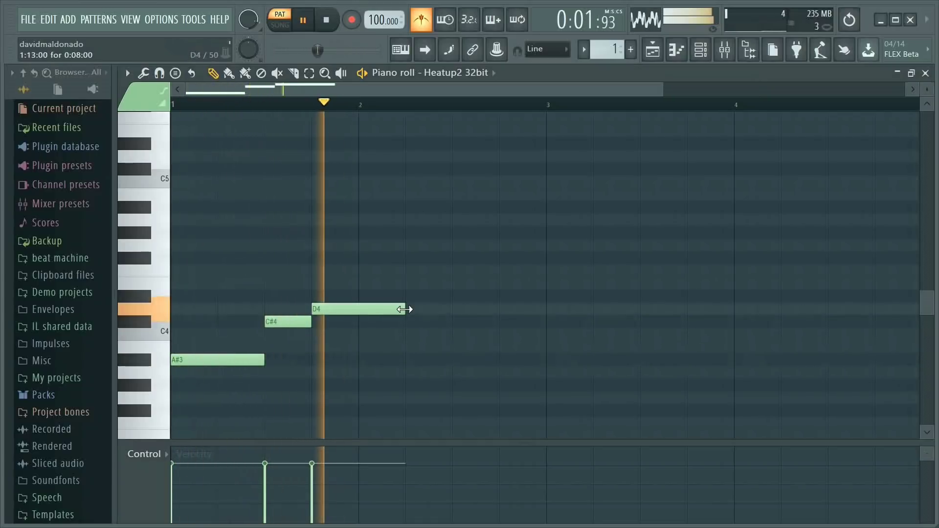
- Shorten the D4 note to four steps, then add four-step A#3 and D4 notes at the start and middle of bar 2
drag(404, 309, 361, 313)
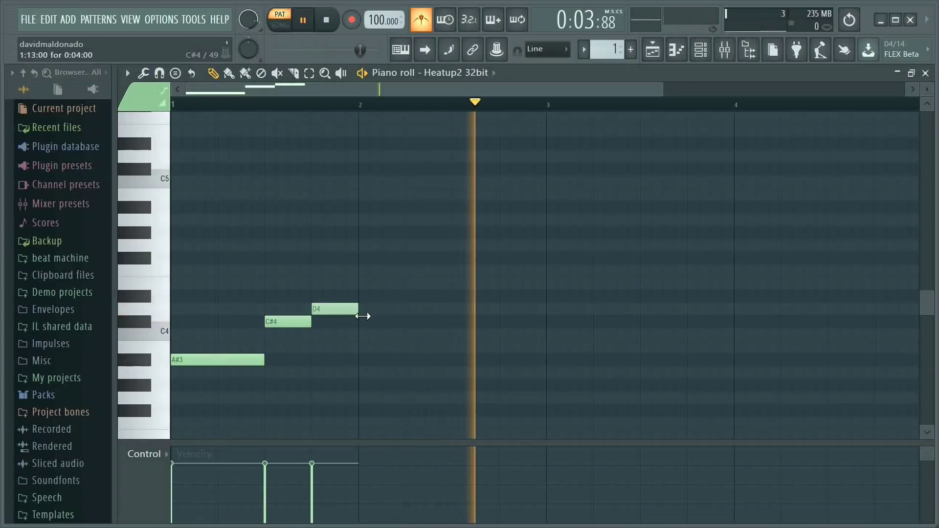
click(360, 361)
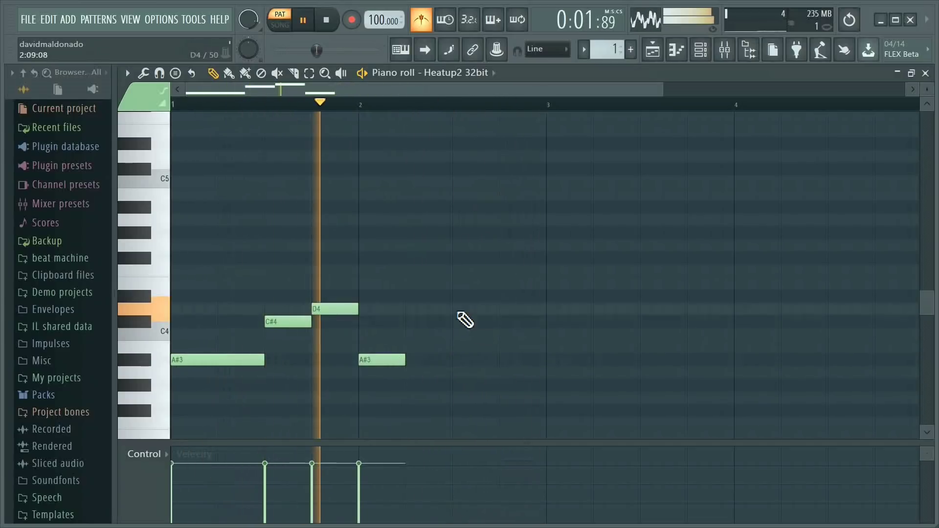
click(462, 309)
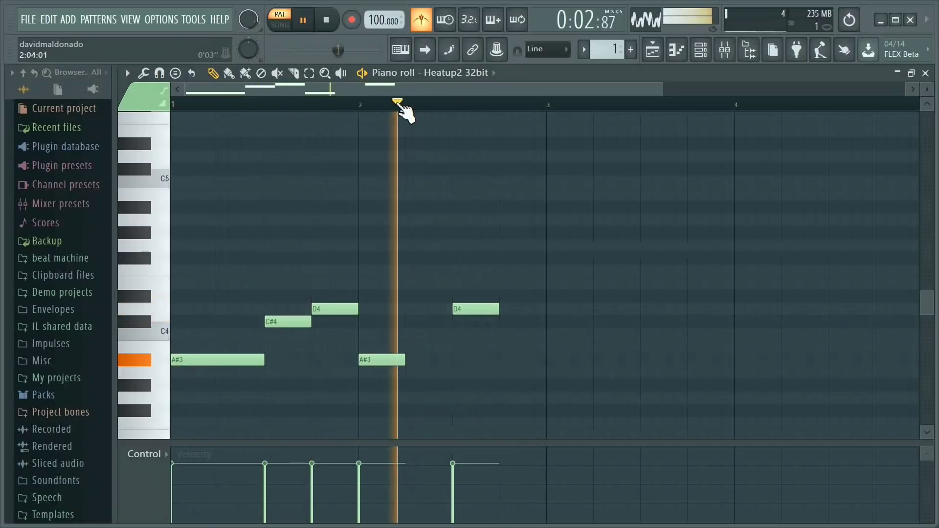
- Turn off the metronome and stop the pattern playback
click(421, 21)
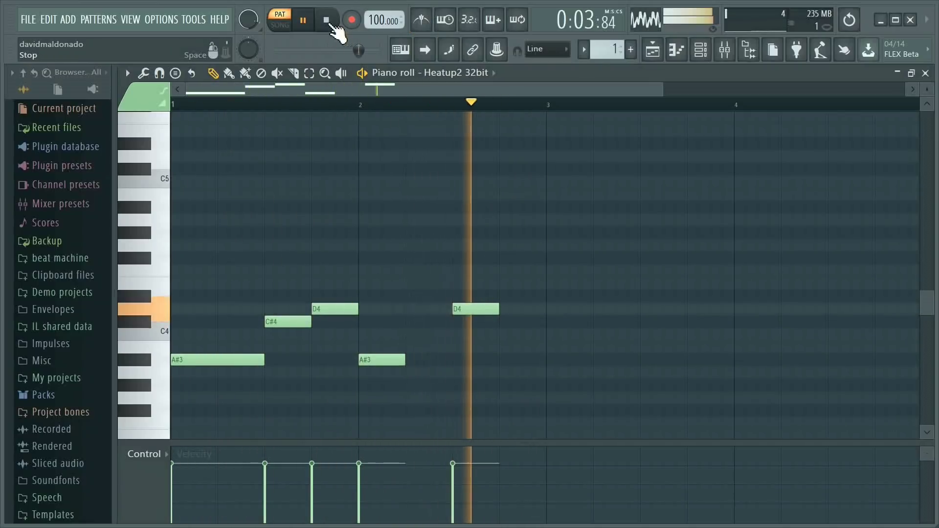
click(327, 20)
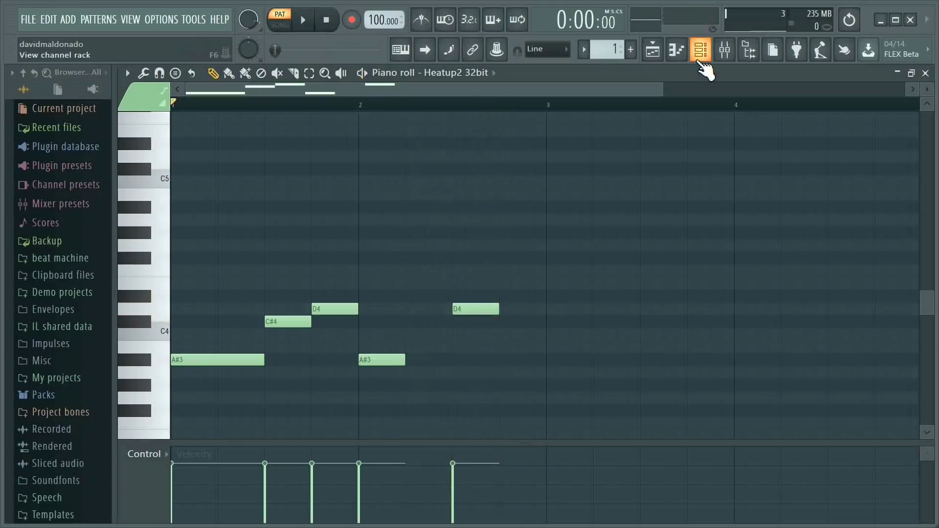
- Change the color of mixer track Insert 1 to a muted purple
click(700, 51)
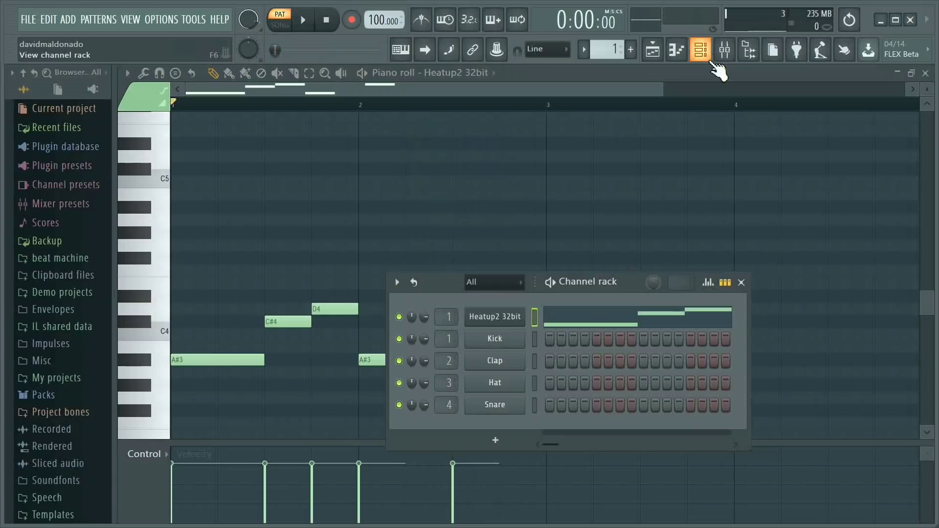
click(725, 49)
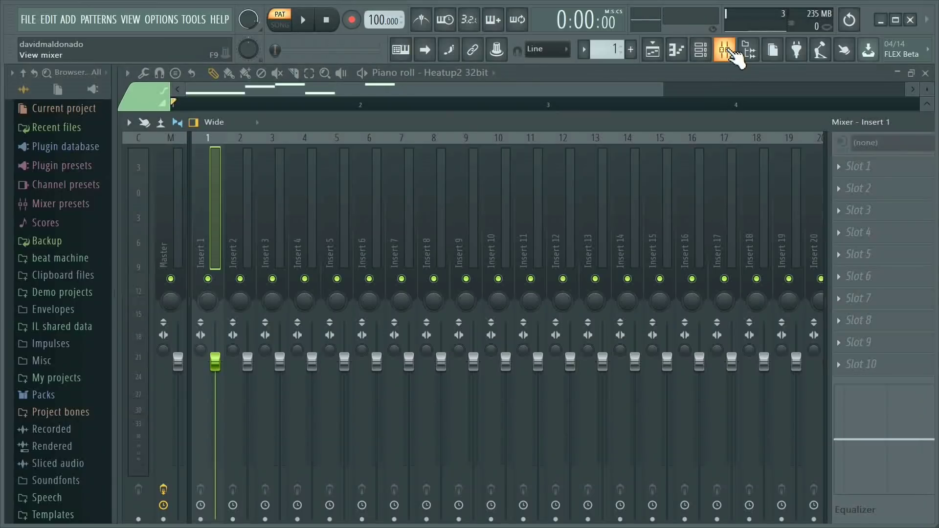
right_click(215, 243)
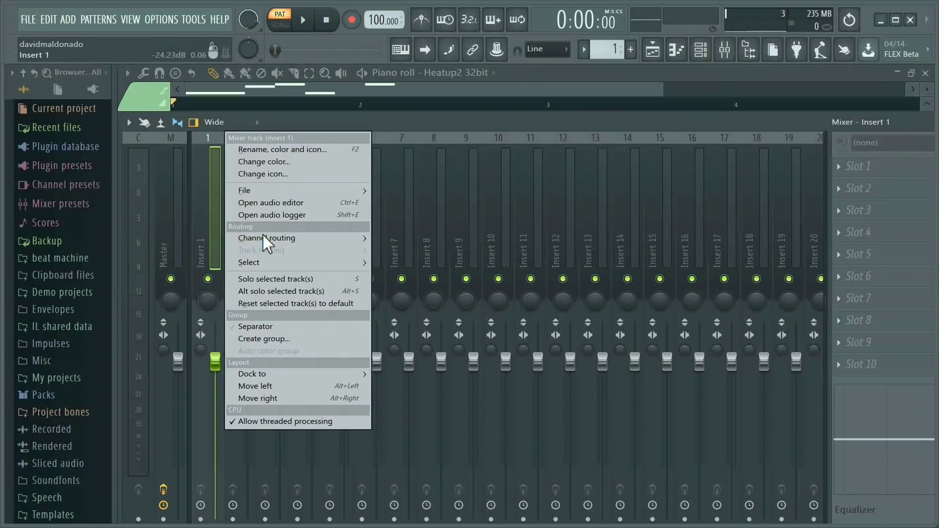
mouse_move(263, 237)
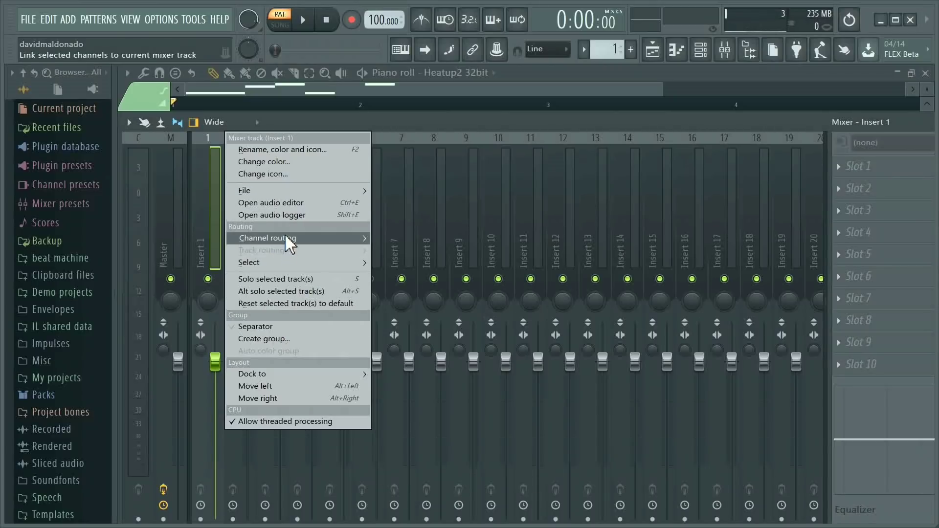
mouse_move(281, 263)
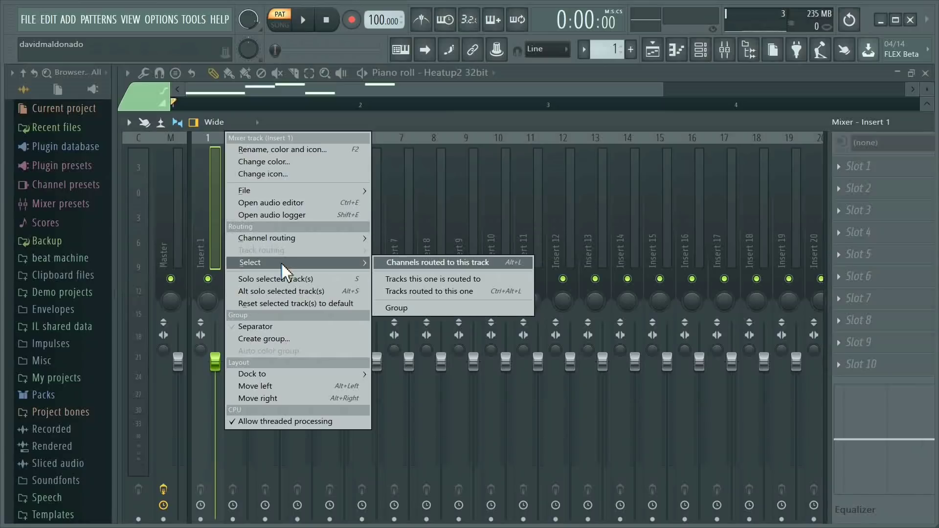
click(289, 166)
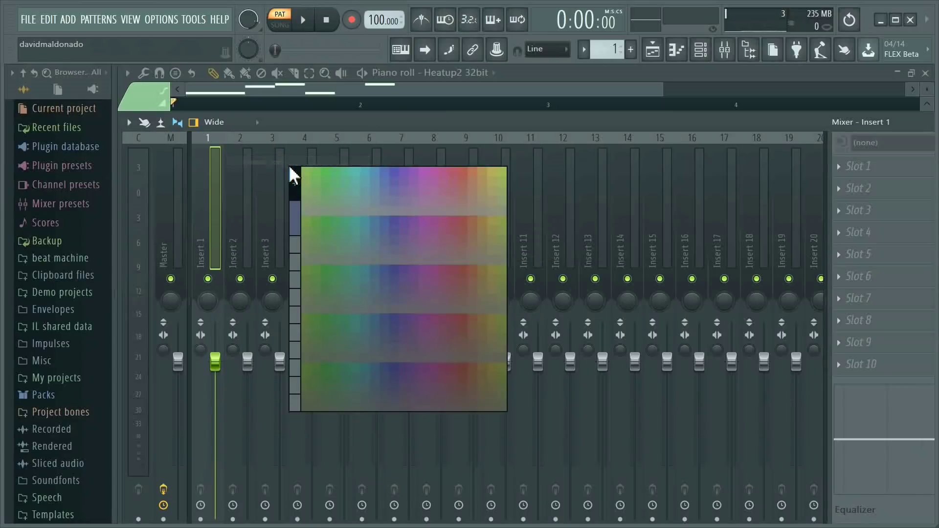
click(415, 260)
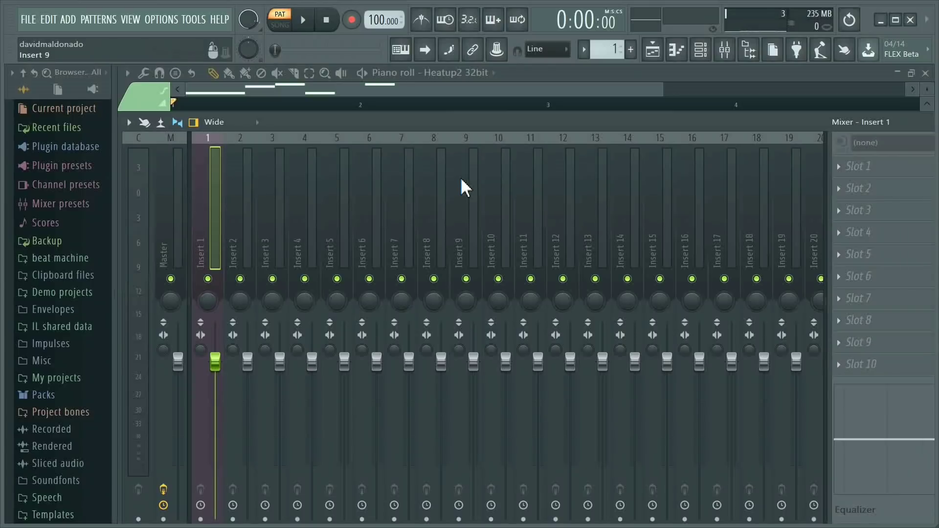
- Select mixer track Insert 2 and add a second Heatup2 instrument channel to the channel rack
click(239, 192)
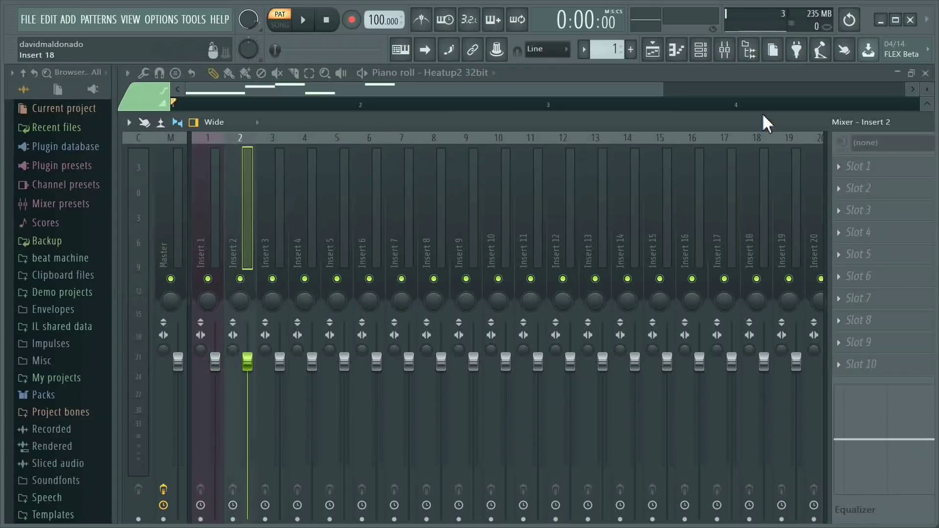
click(703, 53)
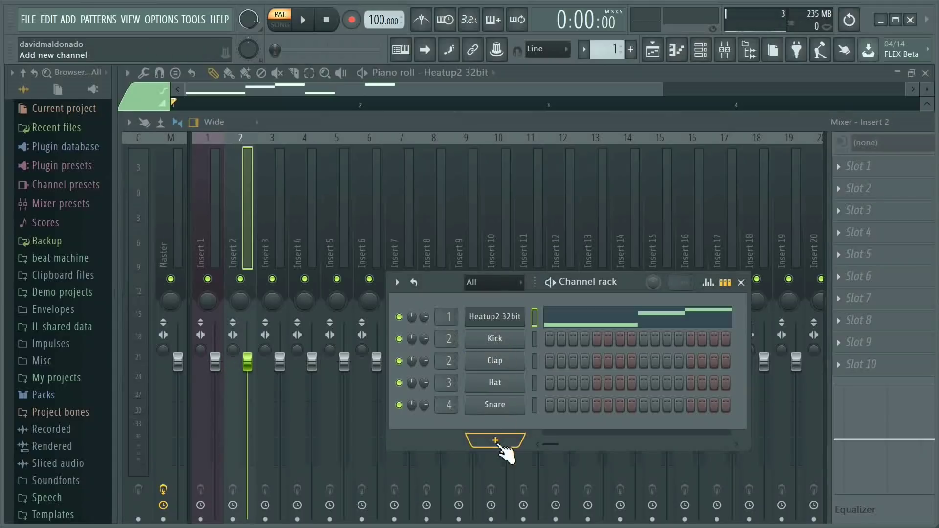
click(498, 442)
click(556, 125)
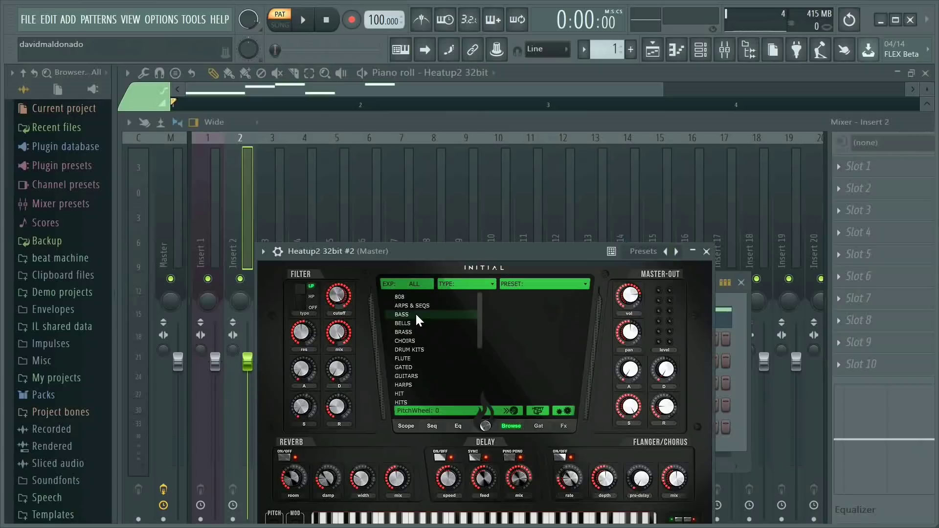
- Load the LOST VOICES preset from the CHOIRS type in the second Heatup2 instrument
click(424, 341)
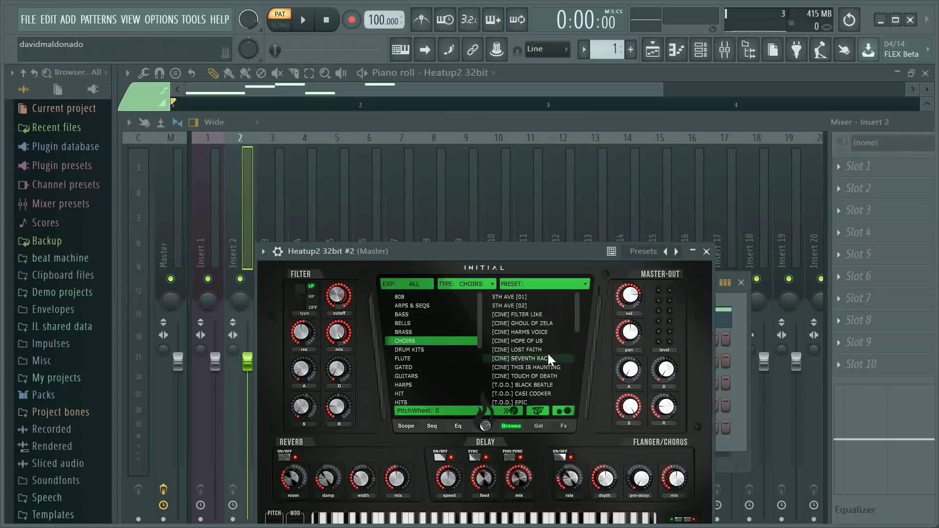
scroll(579, 351, down, 3)
scroll(579, 351, down, 3)
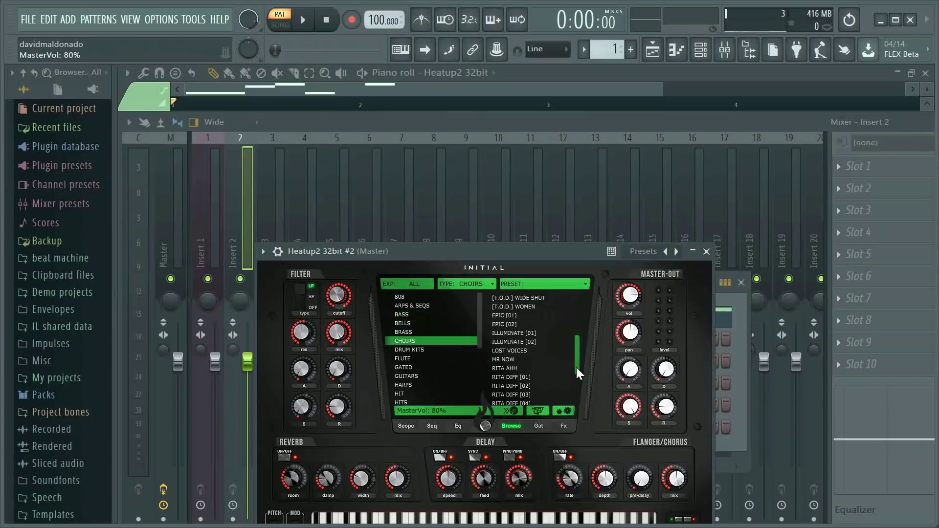
click(513, 351)
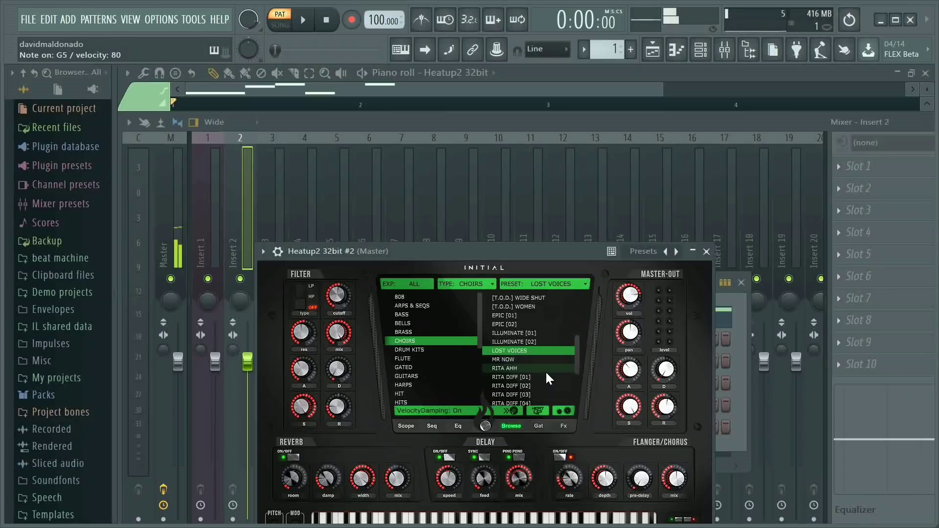
- Close the second Heatup2 window and route its channel to mixer track 2 in the channel rack
click(706, 251)
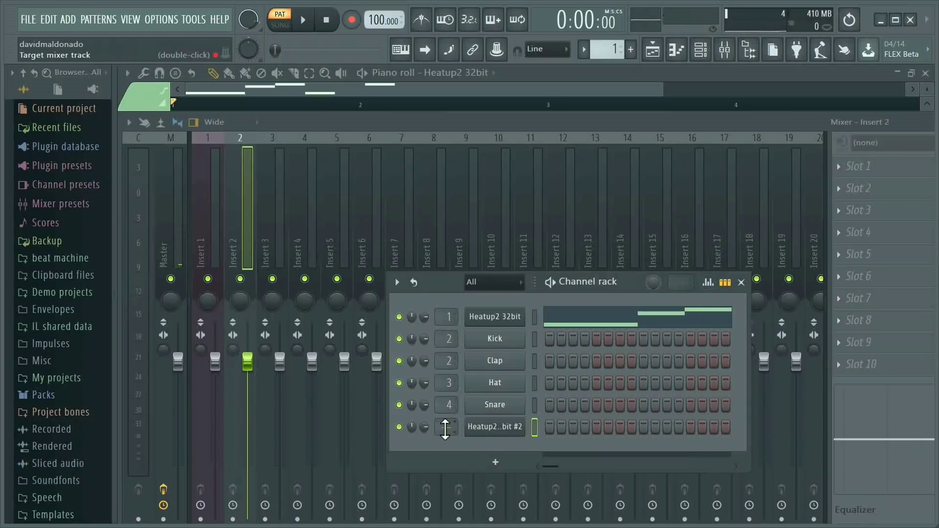
scroll(445, 429, up, 2)
scroll(445, 429, down, 3)
scroll(445, 429, up, 1)
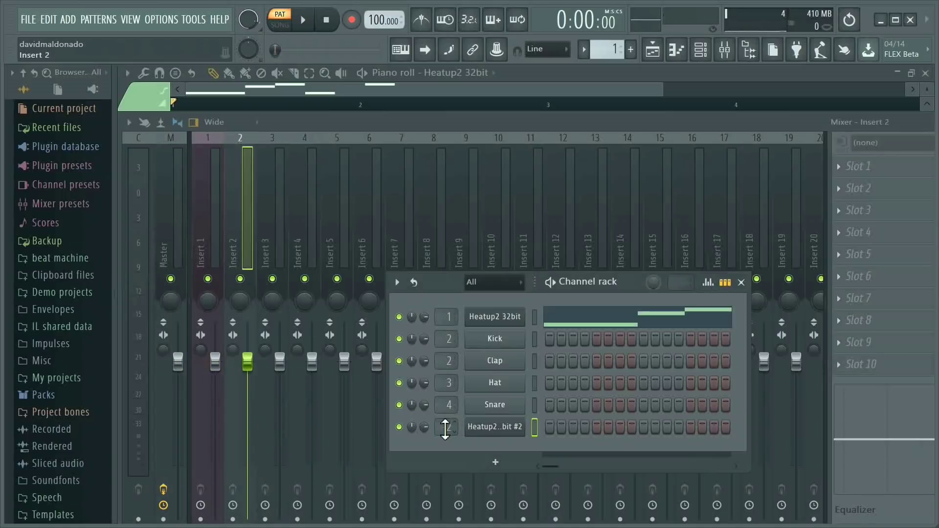
- Open the piano roll for the second Heatup2 channel
right_click(495, 429)
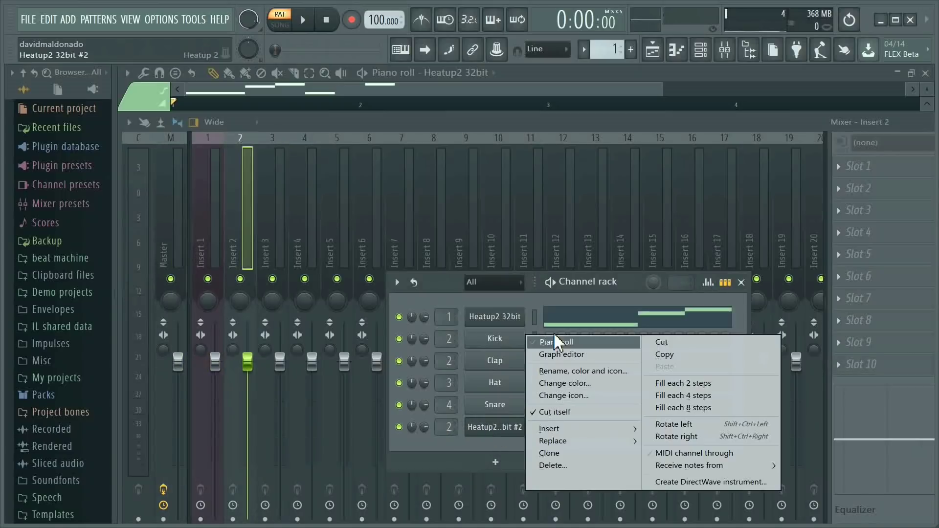
click(550, 344)
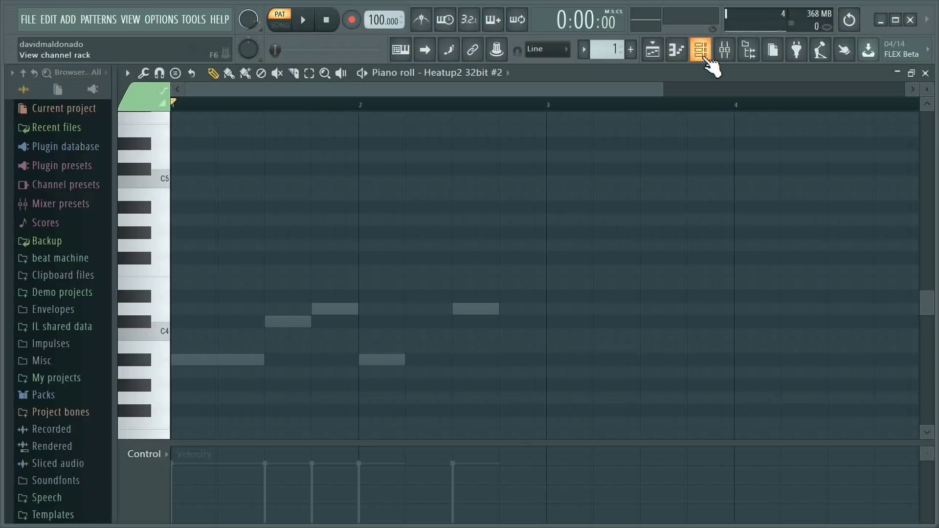
click(704, 54)
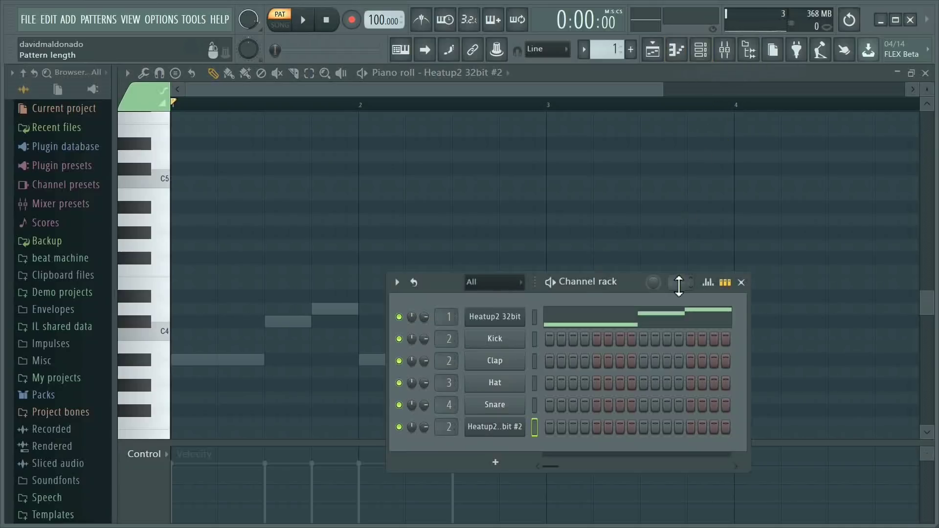
scroll(679, 286, up, 2)
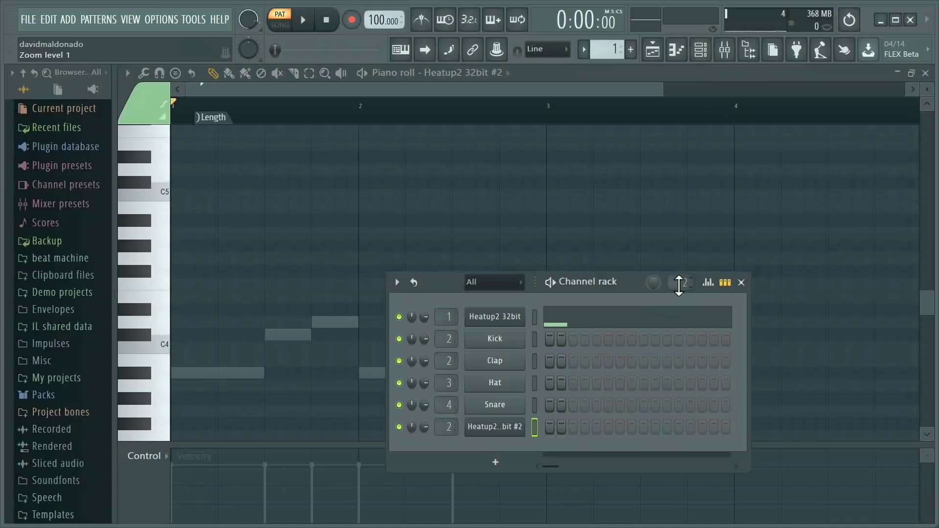
scroll(678, 286, down, 1)
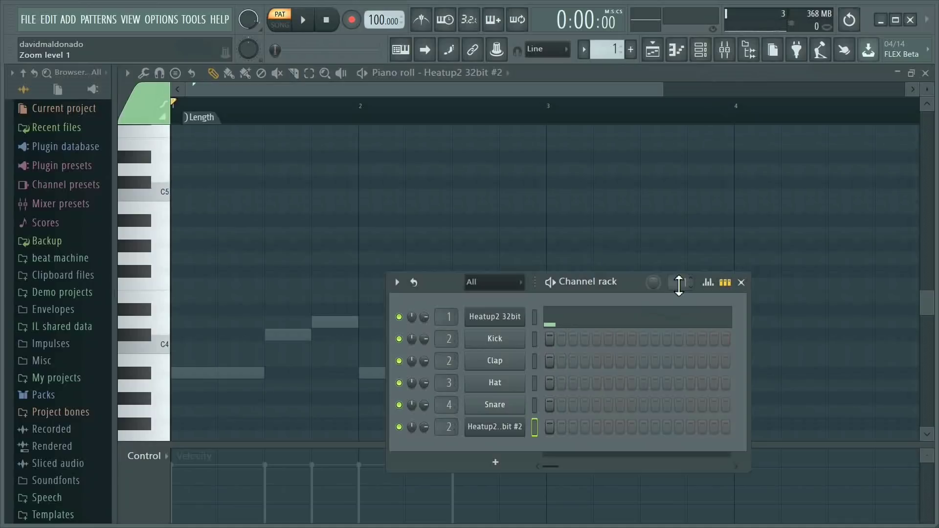
scroll(678, 286, down, 1)
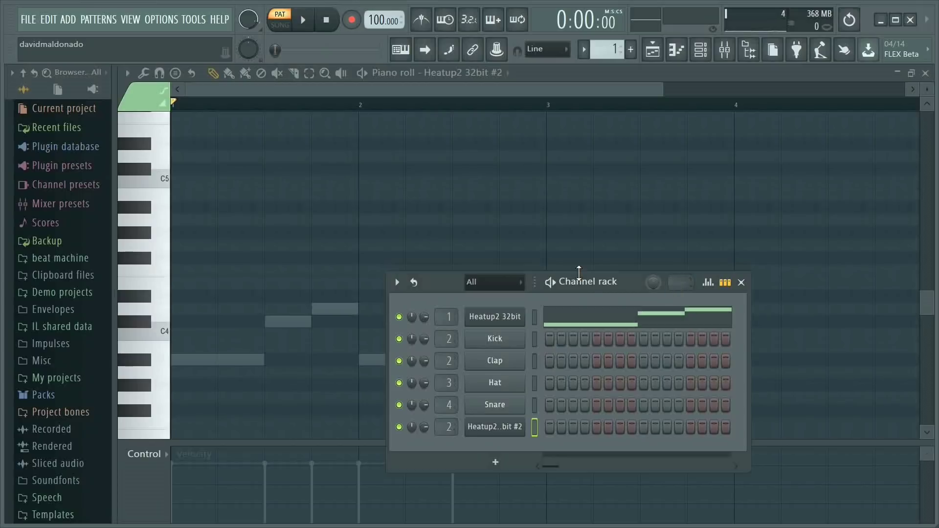
- Switch to Pattern 2, bring up the second Heatup2 channel's options, and briefly play the pattern
scroll(584, 282, down, 1)
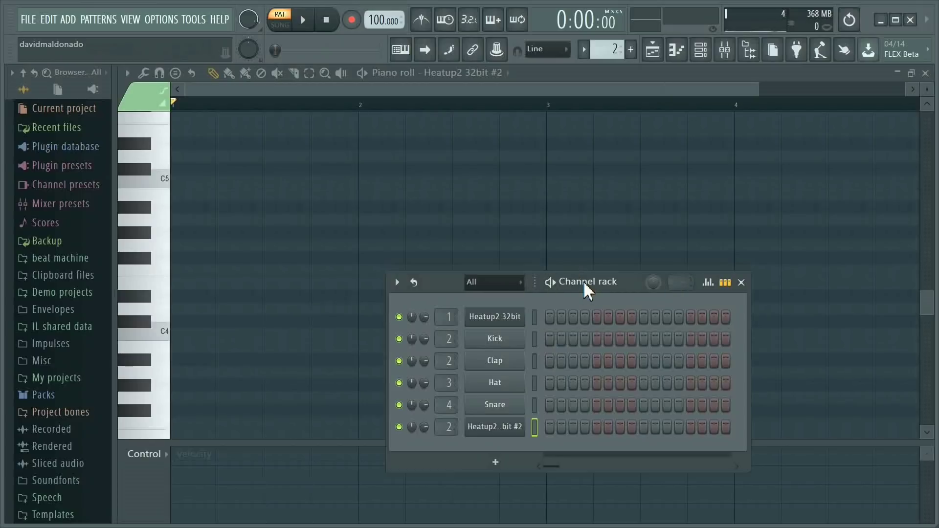
right_click(508, 433)
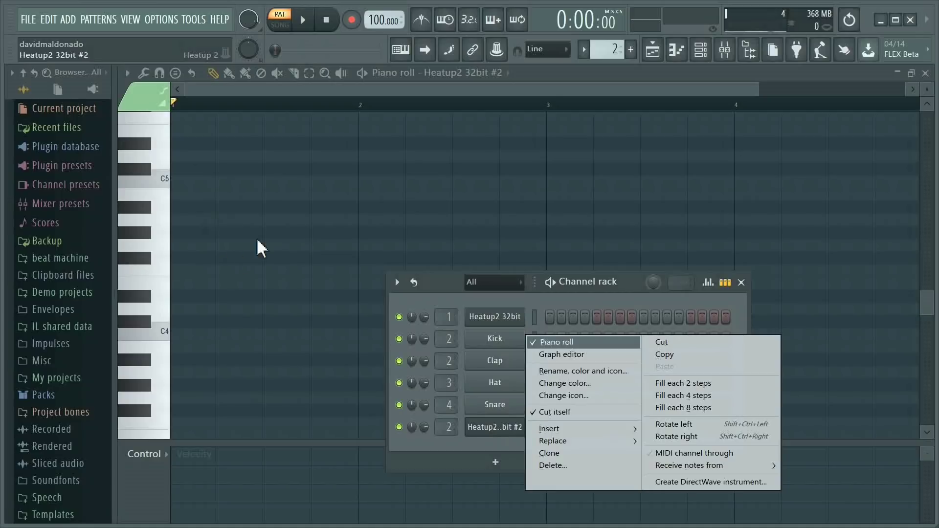
click(303, 19)
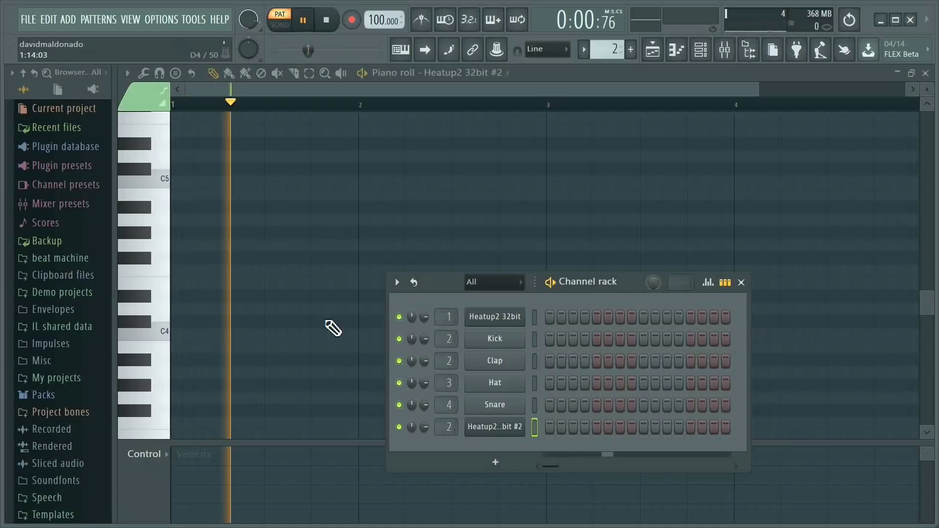
click(328, 20)
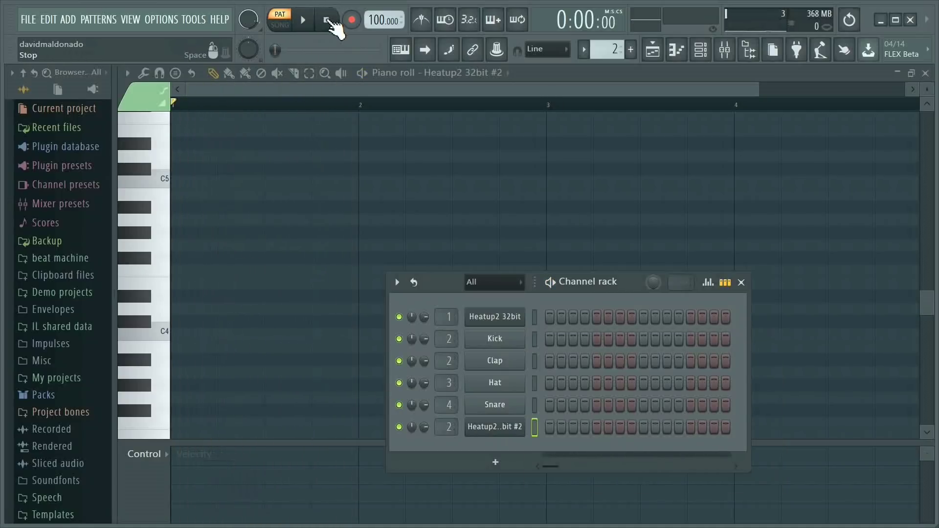
- Open the playlist and select Pattern 1, reviewing its options and its notes in the piano roll
click(653, 51)
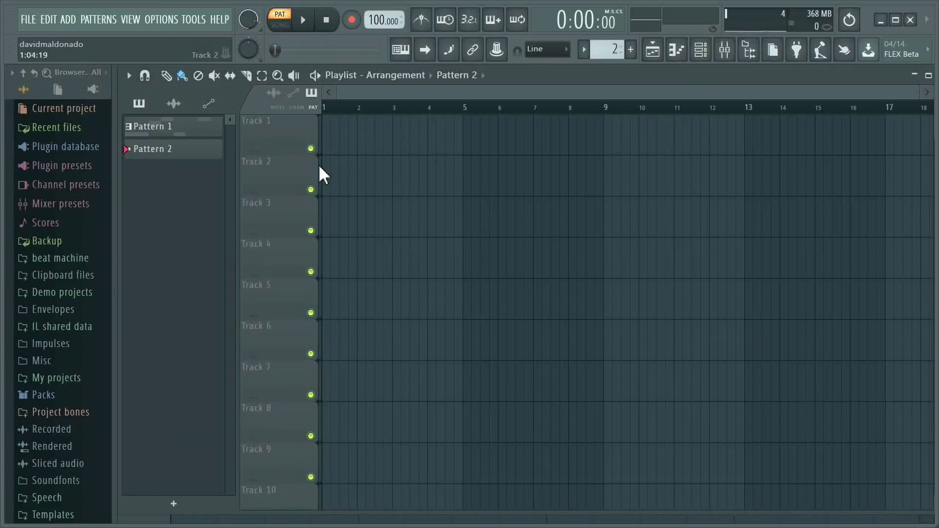
click(146, 127)
right_click(158, 127)
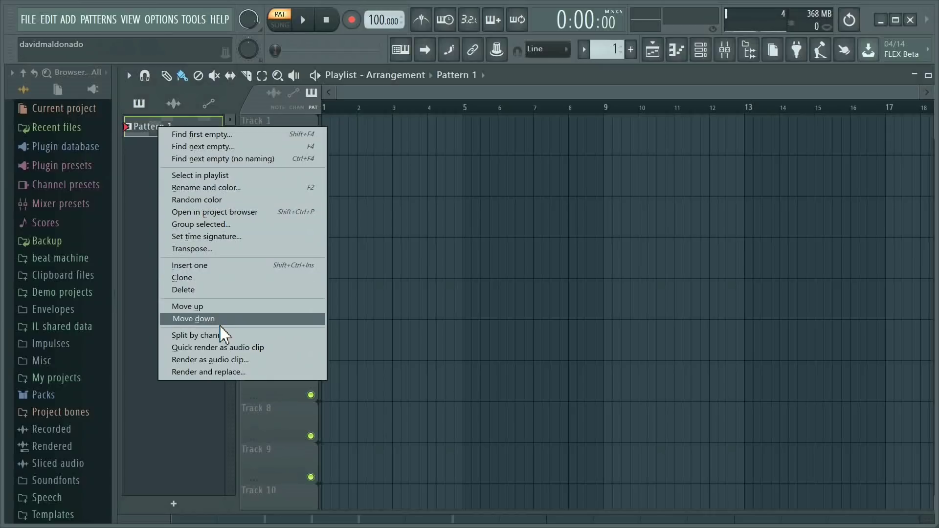
right_click(147, 126)
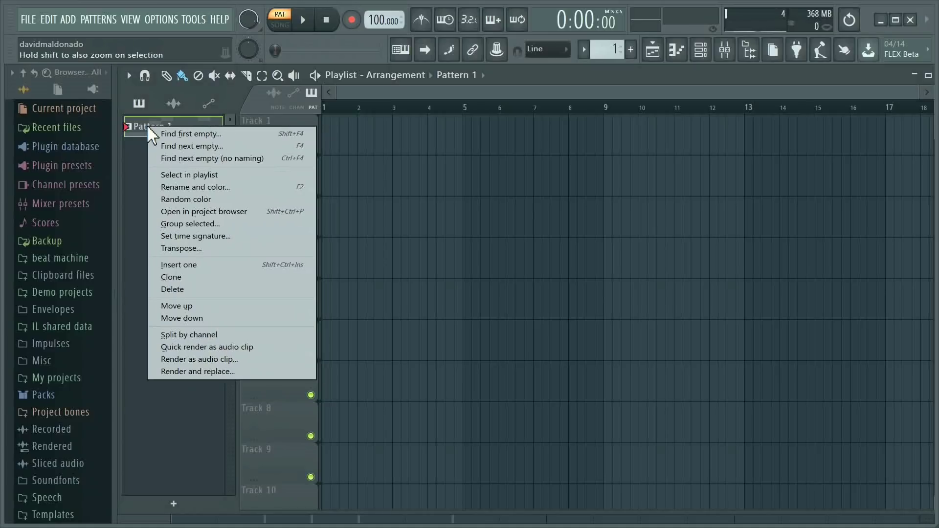
double_click(143, 128)
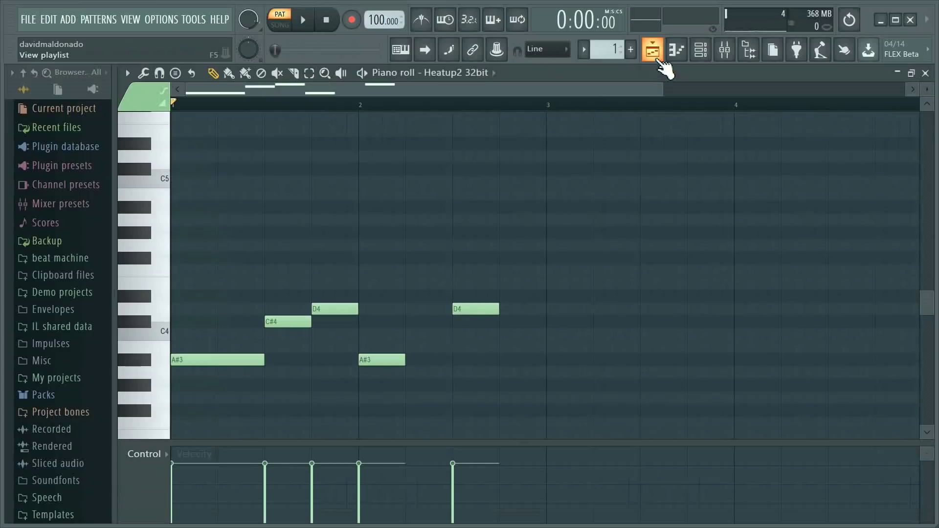
click(655, 53)
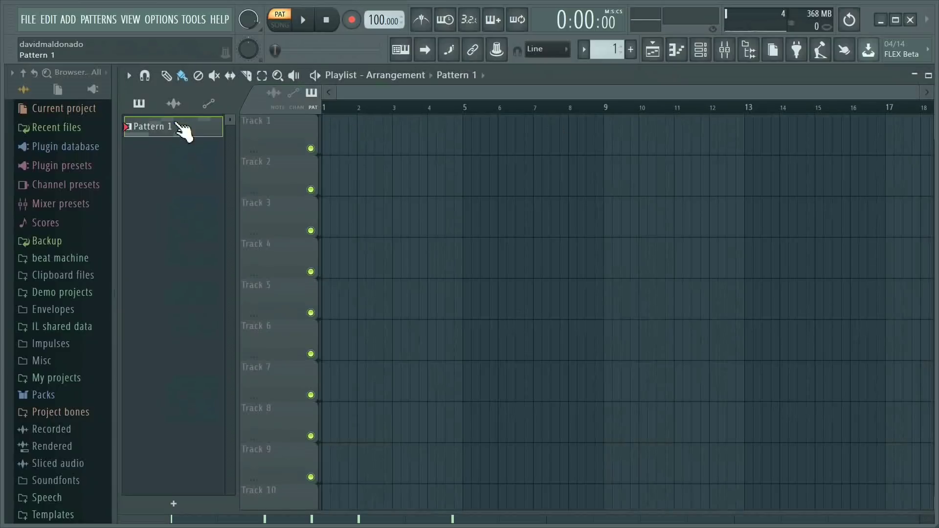
- Add a second, empty pattern to the project and rename it chorus
click(700, 53)
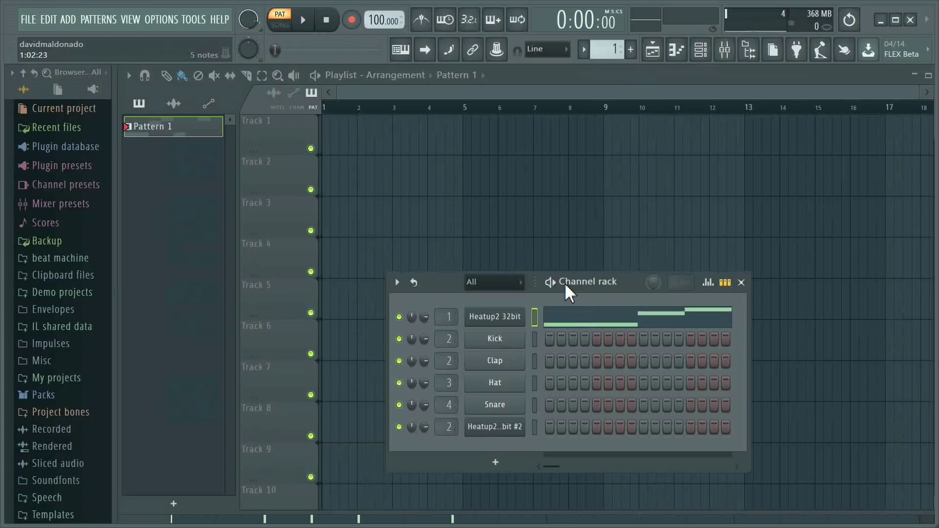
key(F4)
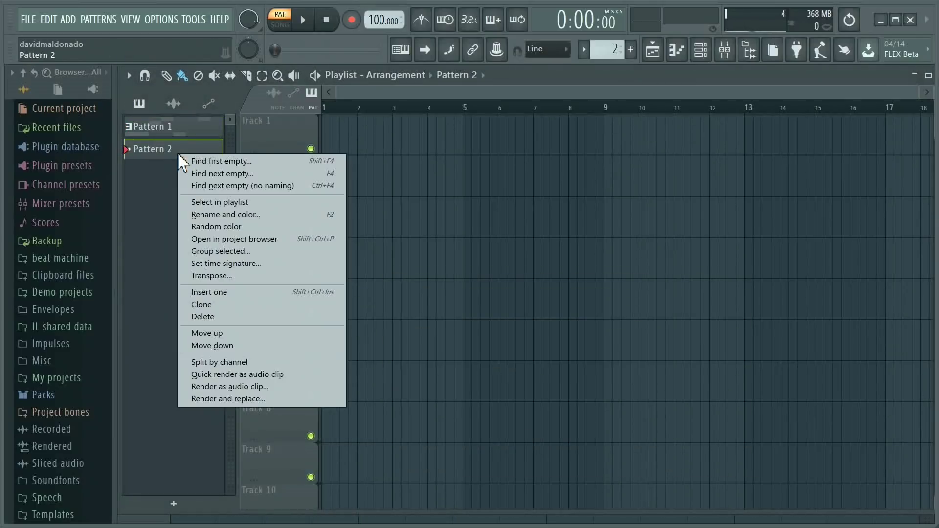
right_click(177, 153)
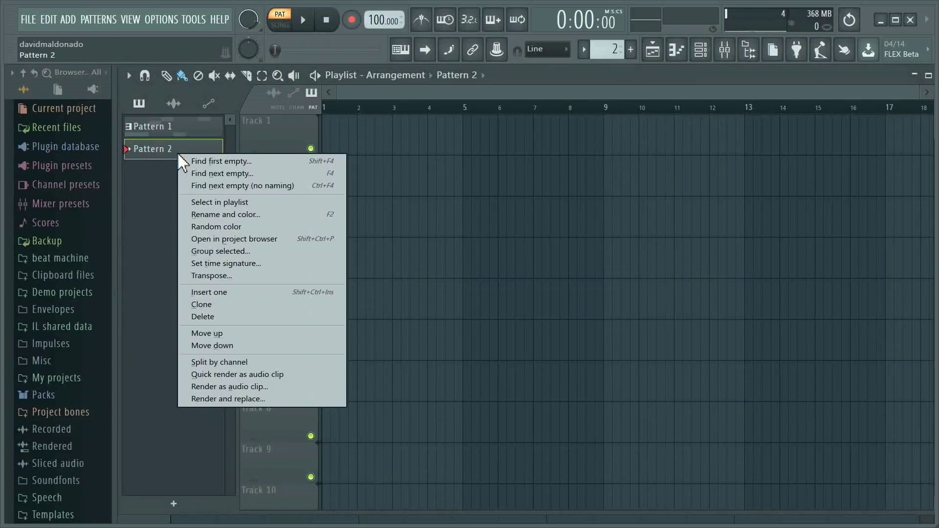
click(211, 215)
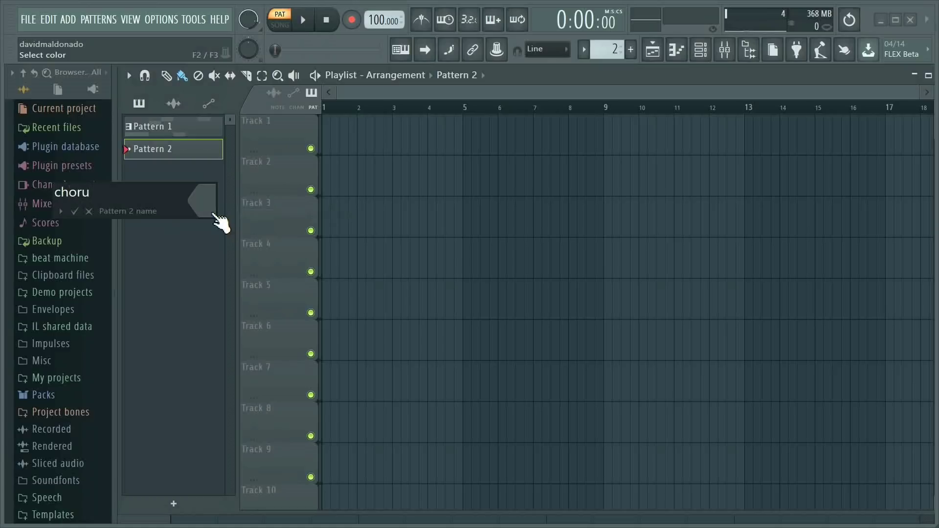
key(Return)
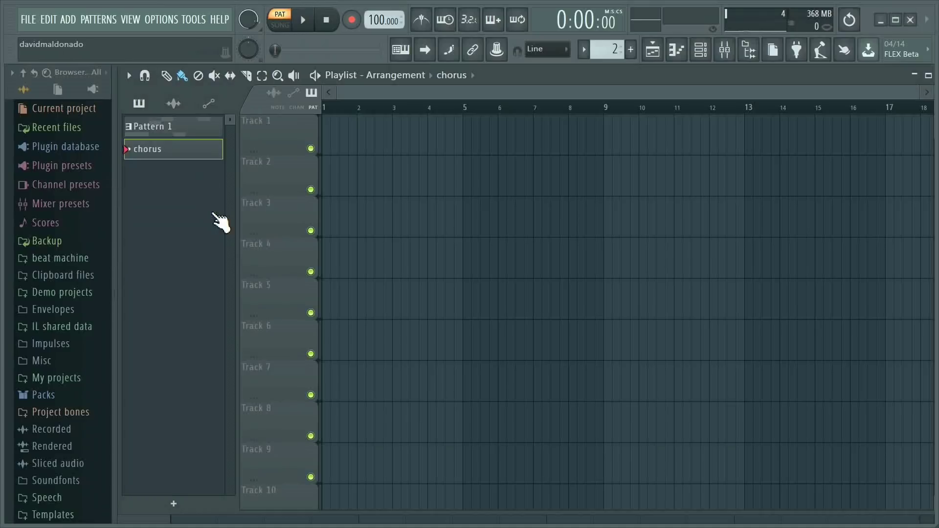
- Rename Pattern 1 as 808
right_click(177, 128)
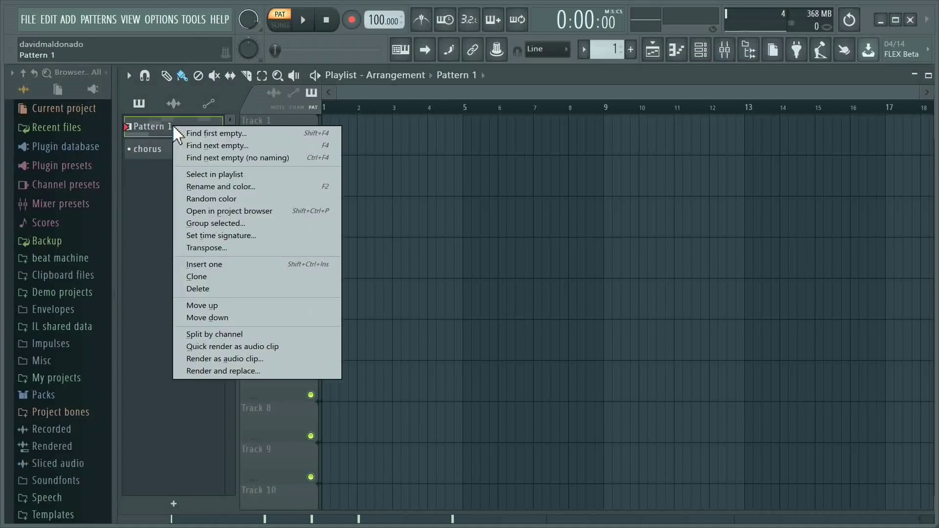
click(205, 187)
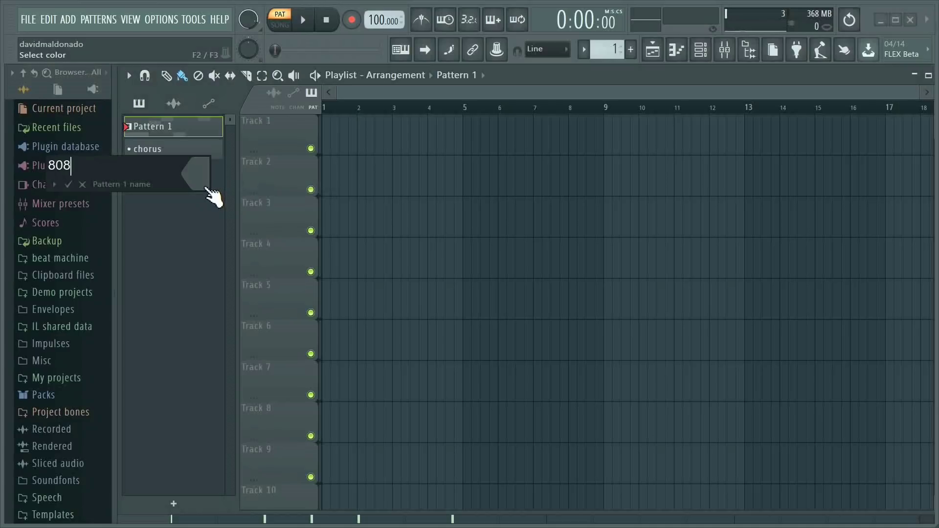
key(Return)
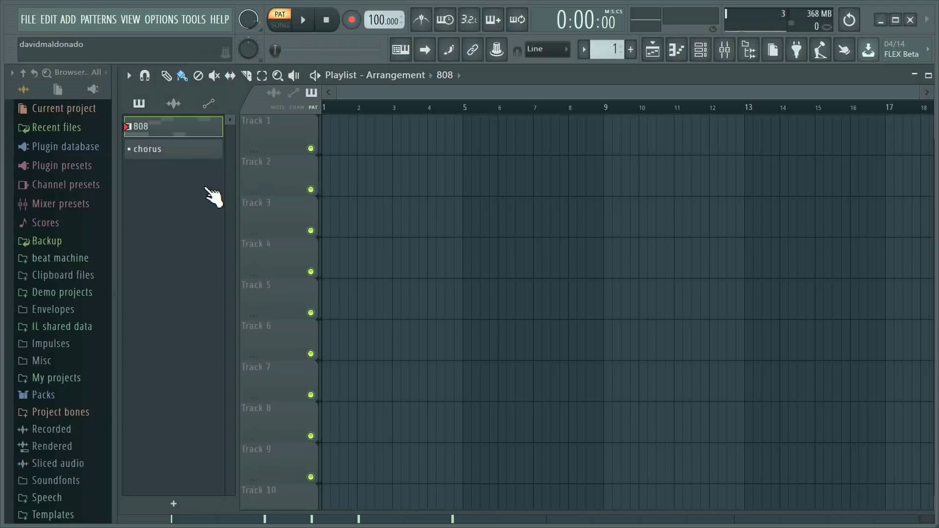
- Select the 808 pattern and check its notes in the piano roll
click(177, 154)
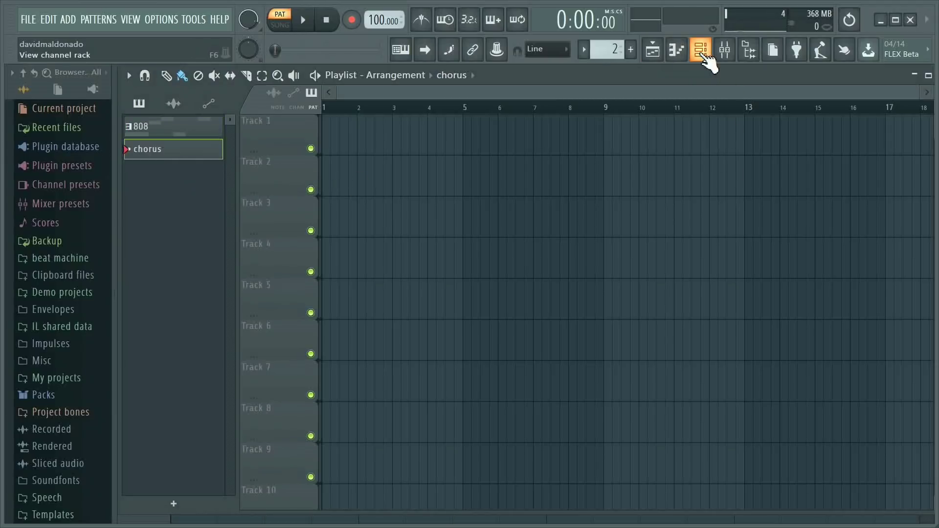
click(185, 128)
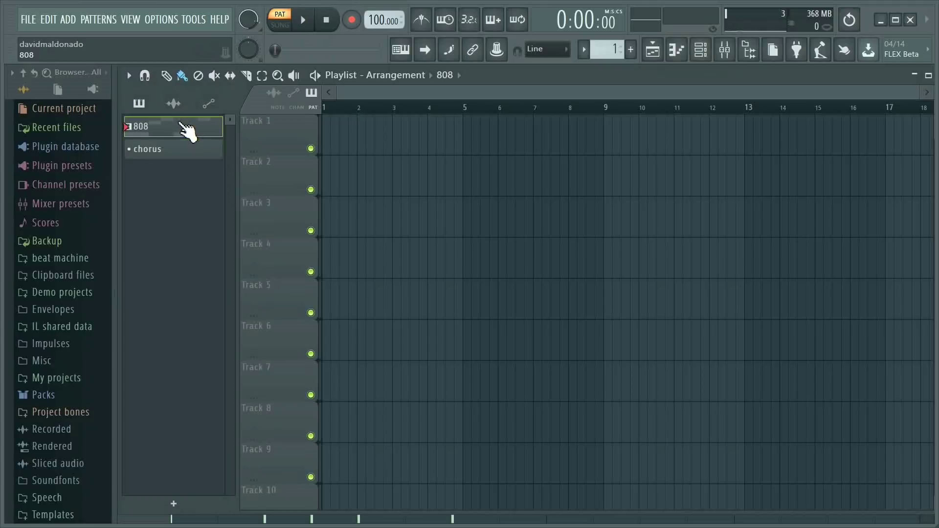
click(683, 55)
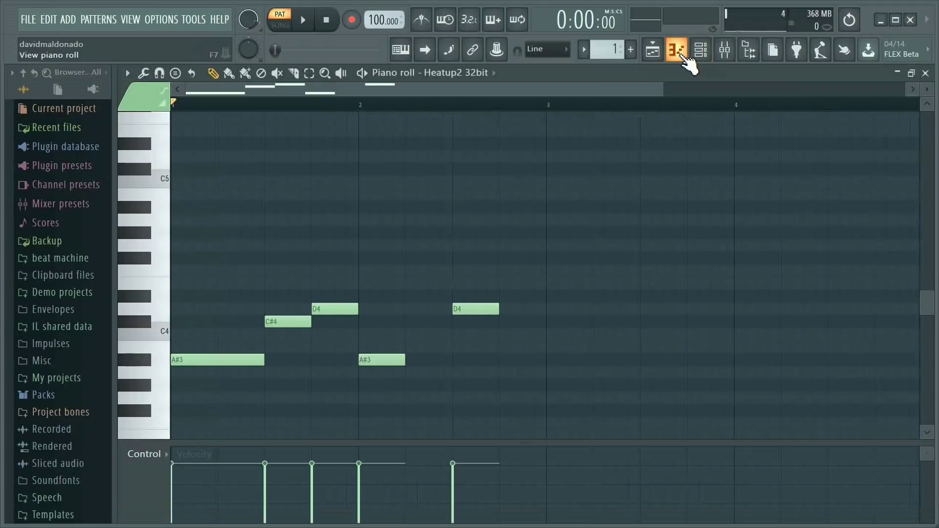
click(684, 56)
- Select the chorus pattern and open the piano roll of the second Heatup2 channel
click(181, 156)
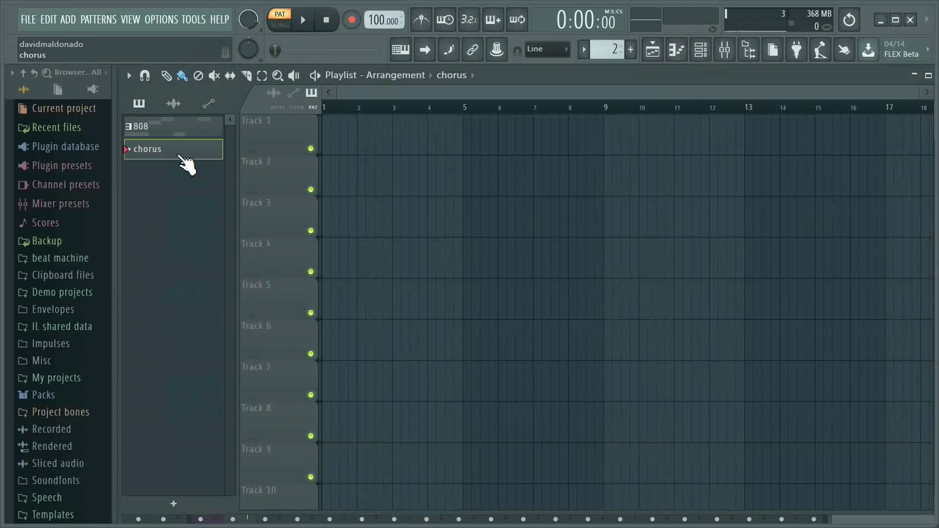
click(686, 59)
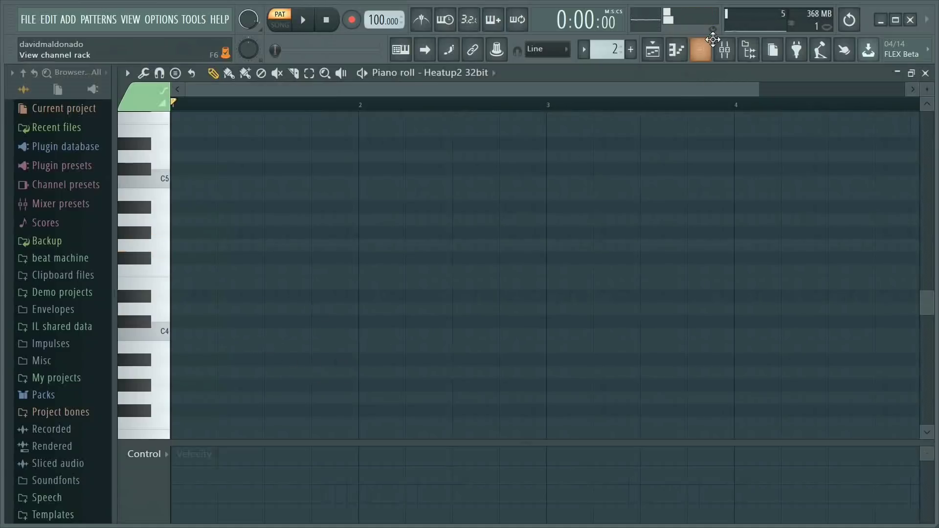
click(709, 52)
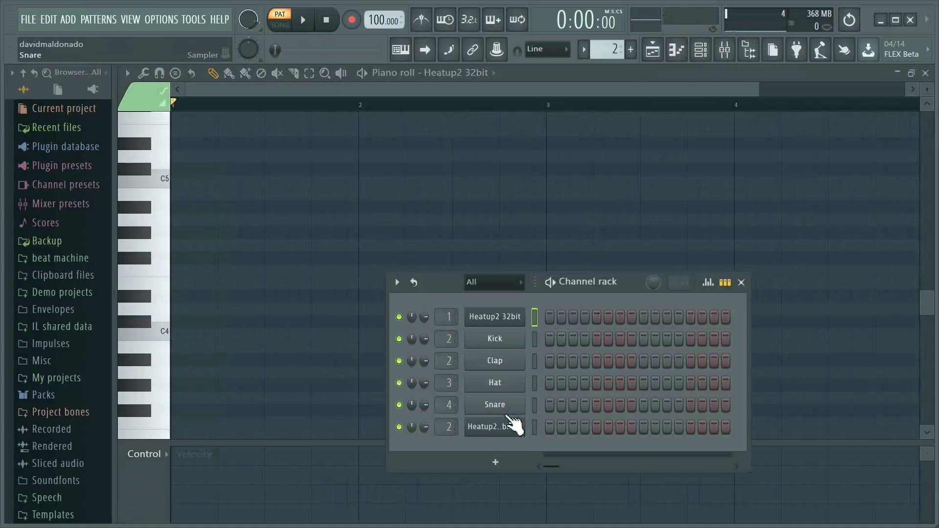
click(503, 434)
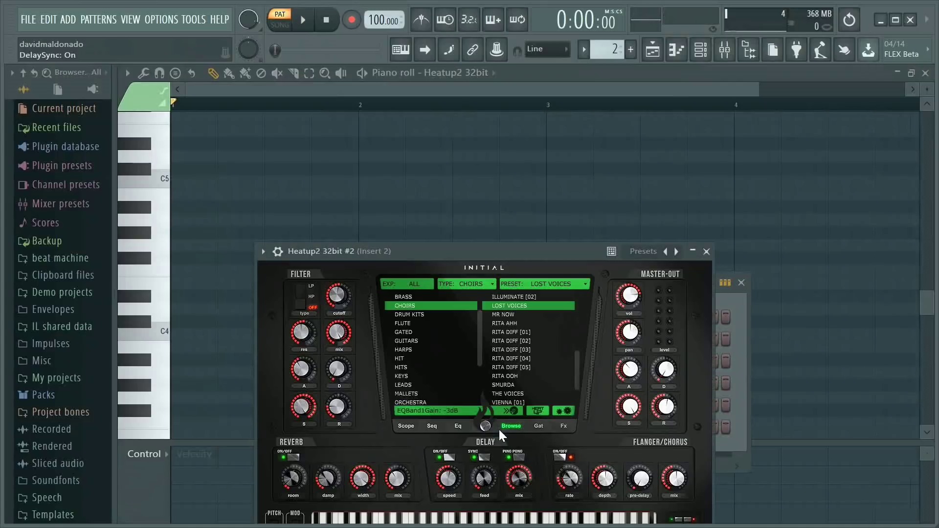
click(683, 55)
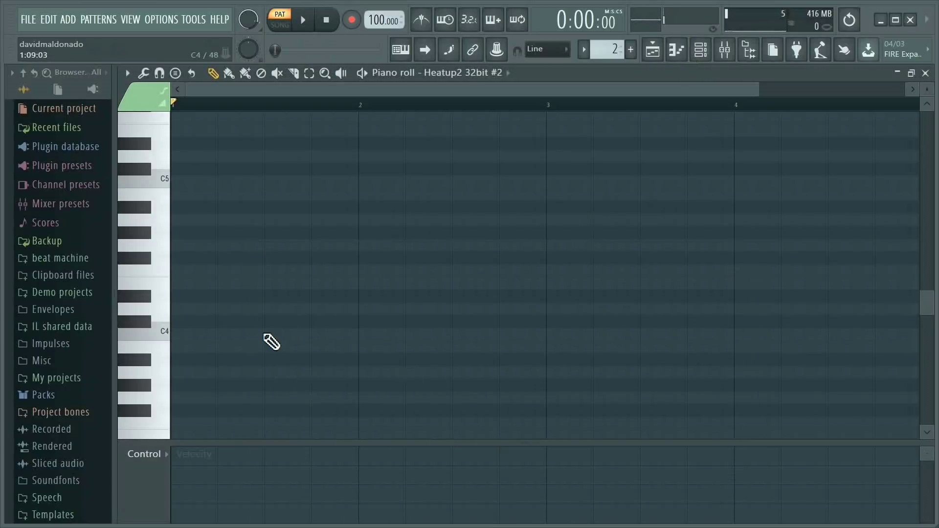
- Draw a one-bar C4 note in bar 1 and a one-bar F#4 note in bar 2, and play the pattern
click(177, 337)
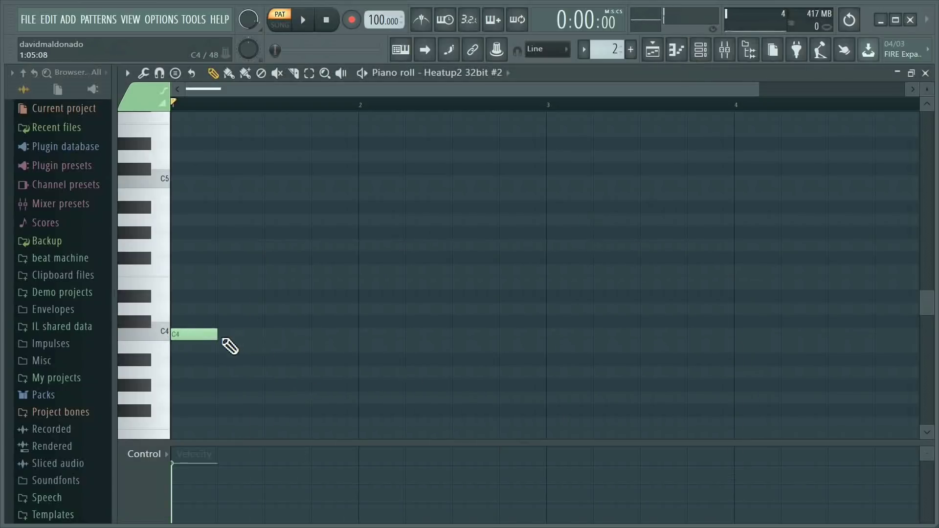
mouse_move(217, 334)
mouse_down()
mouse_move(352, 339)
mouse_move(371, 354)
mouse_up()
click(360, 259)
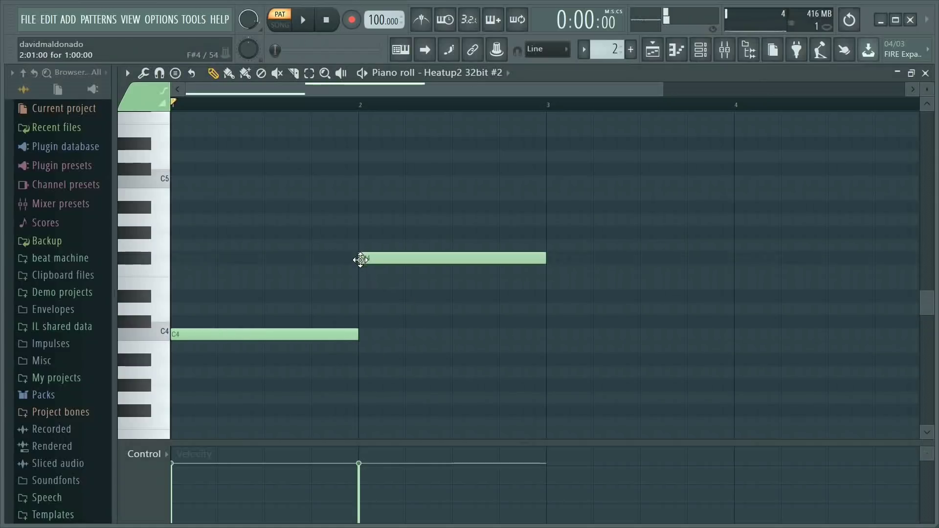
click(304, 20)
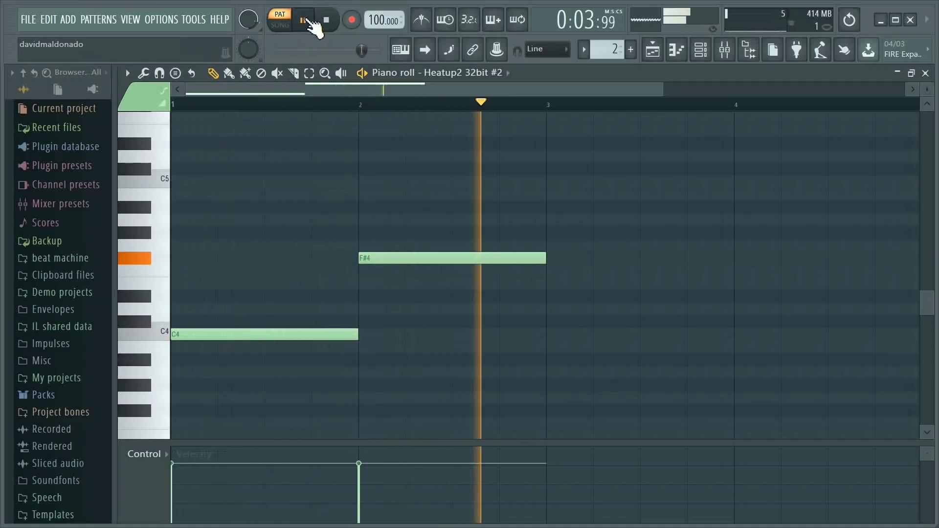
click(324, 21)
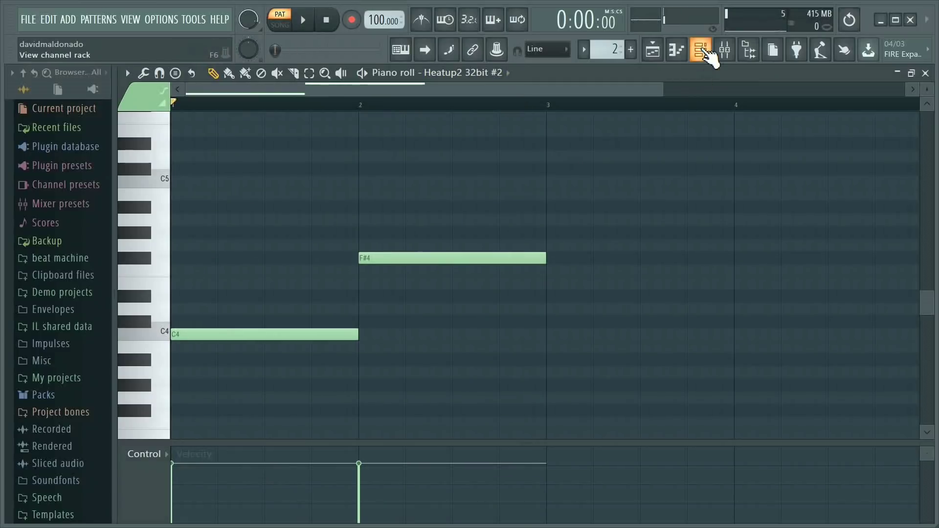
- Add a third Heatup2 32bit channel to the channel rack and switch to Pattern 3
click(702, 49)
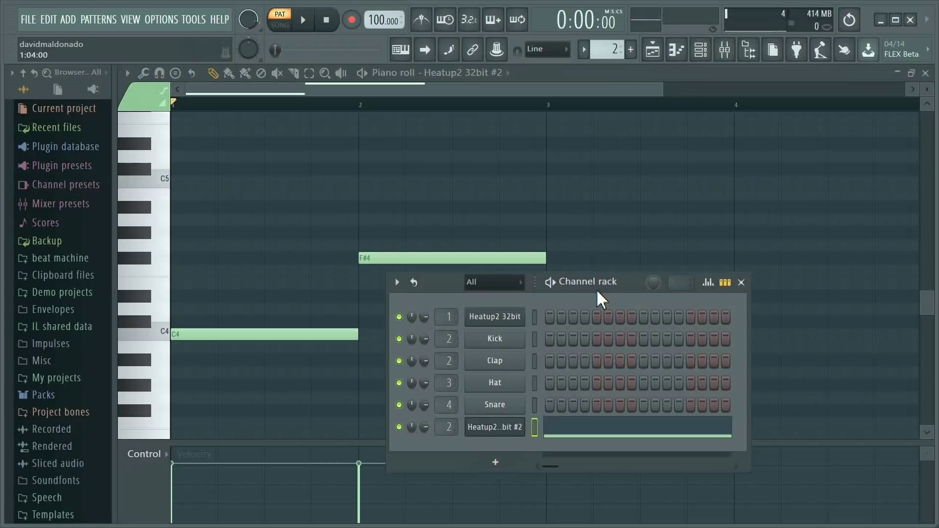
click(502, 470)
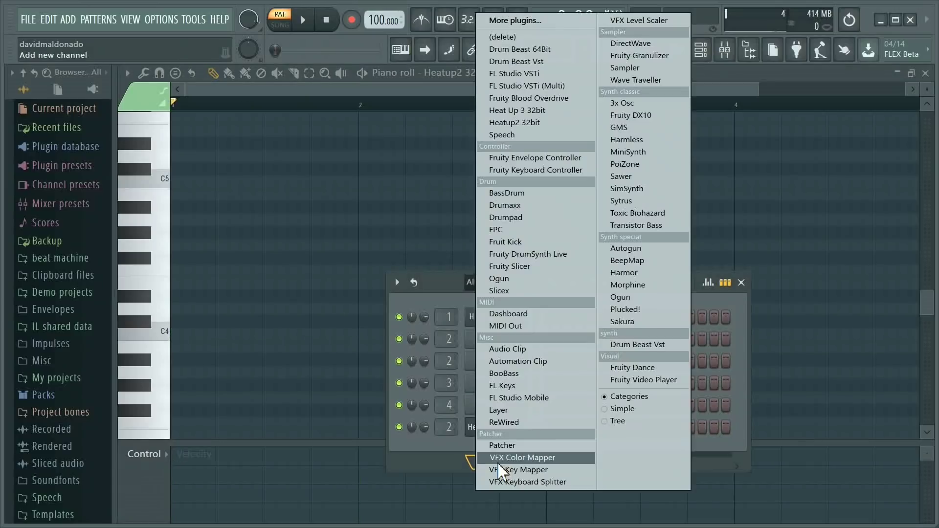
click(523, 122)
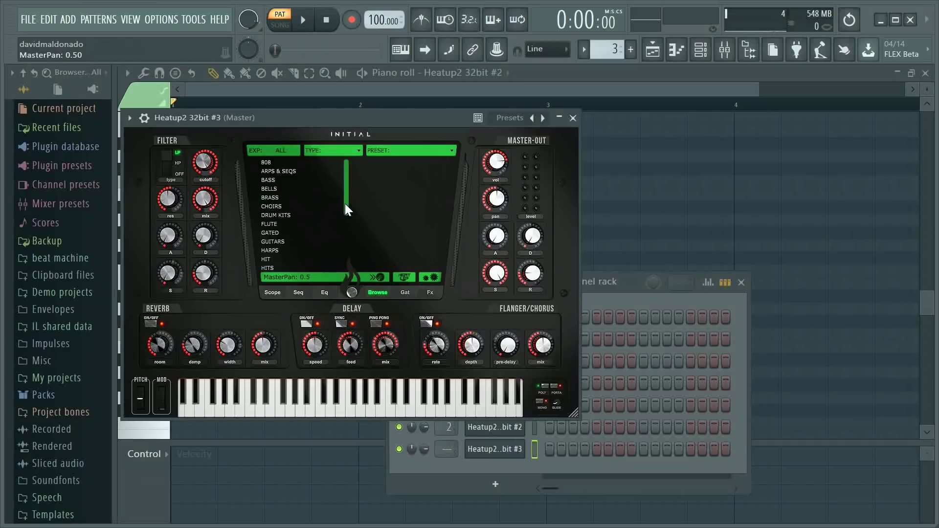
- Load the [T.O.D.] DRUM KIT 11 preset from the drum kits in the third Heatup2 and route its channel to mixer track 3
drag(344, 203, 343, 254)
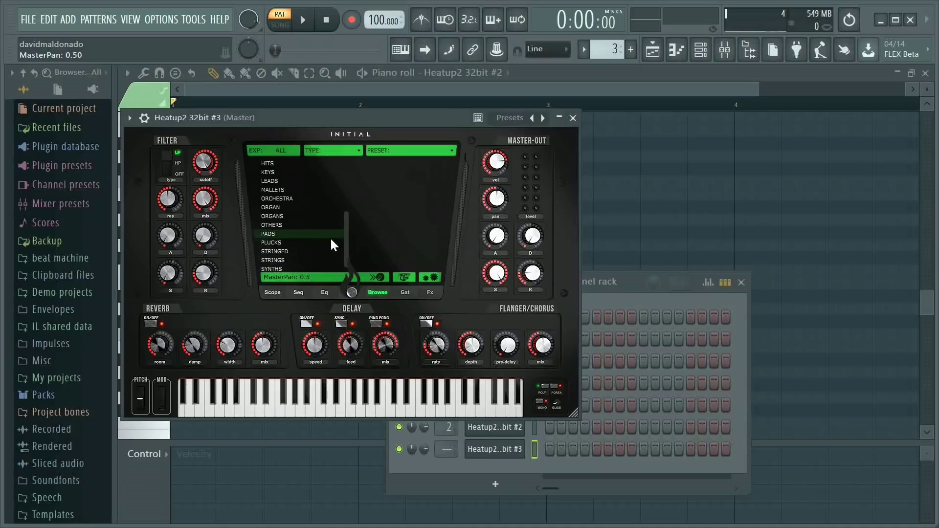
drag(344, 239, 344, 195)
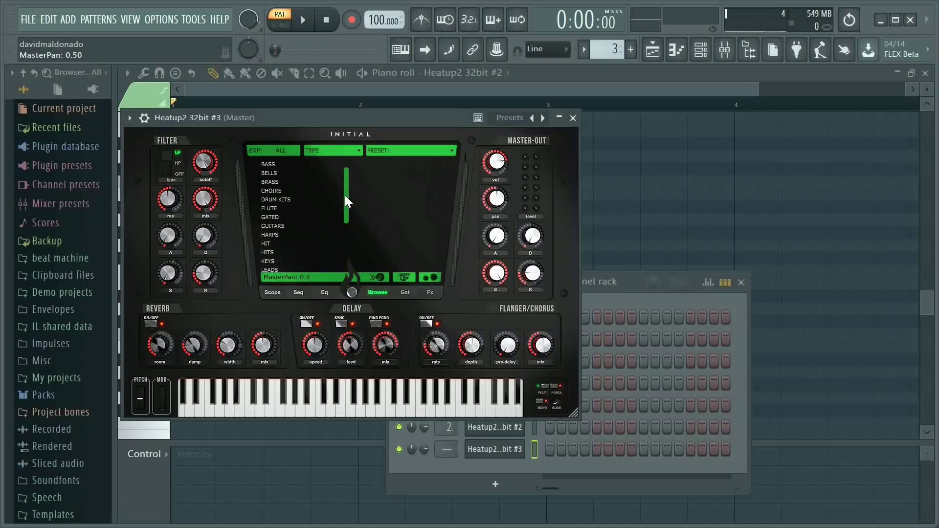
click(293, 201)
drag(442, 182, 442, 235)
click(411, 242)
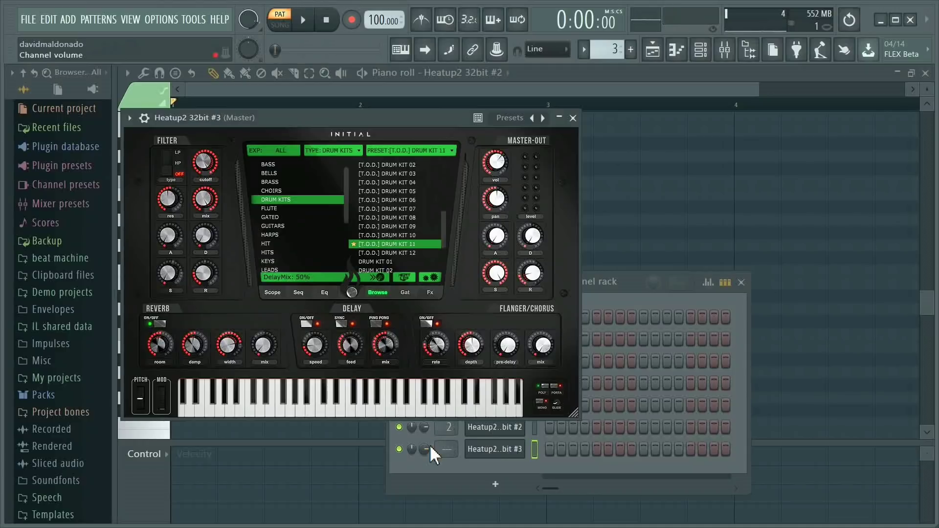
scroll(444, 448, up, 2)
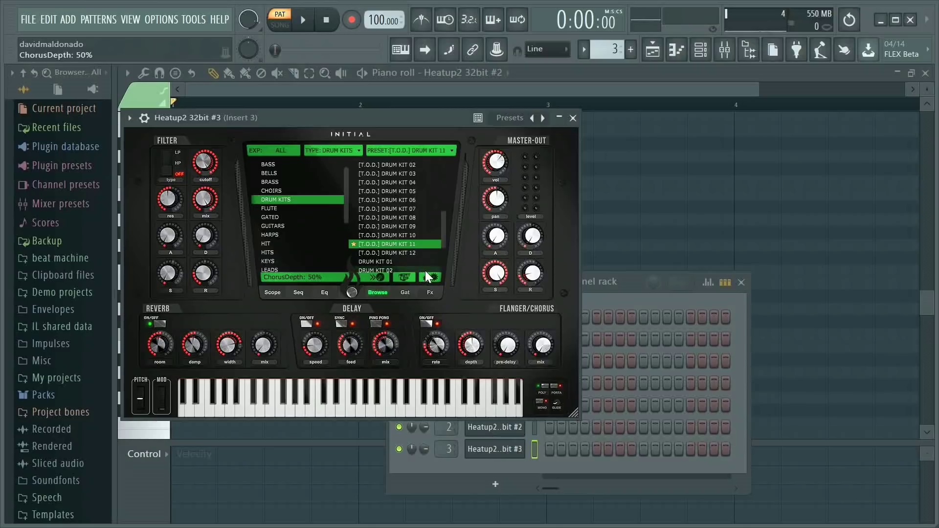
click(572, 118)
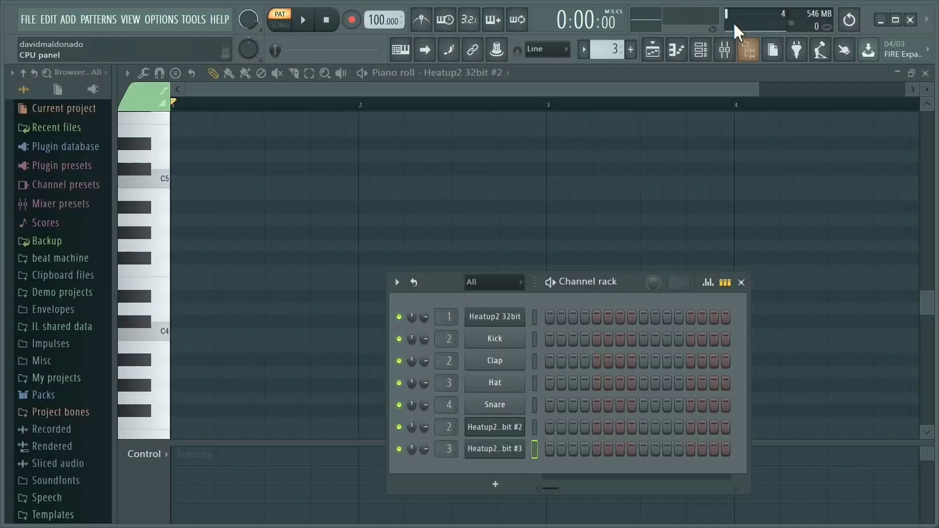
- Rename Pattern 3 as drums in the playlist and bring the channel rack back up
click(655, 48)
right_click(183, 170)
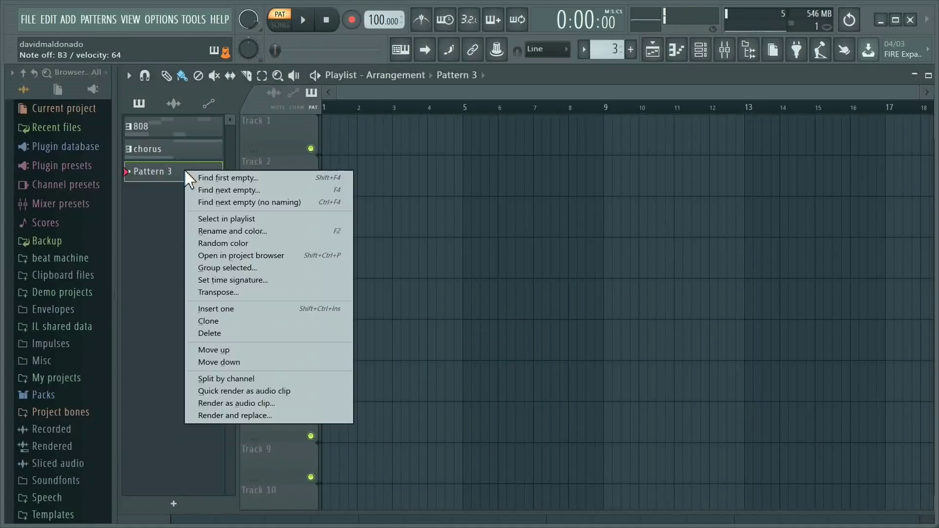
click(241, 234)
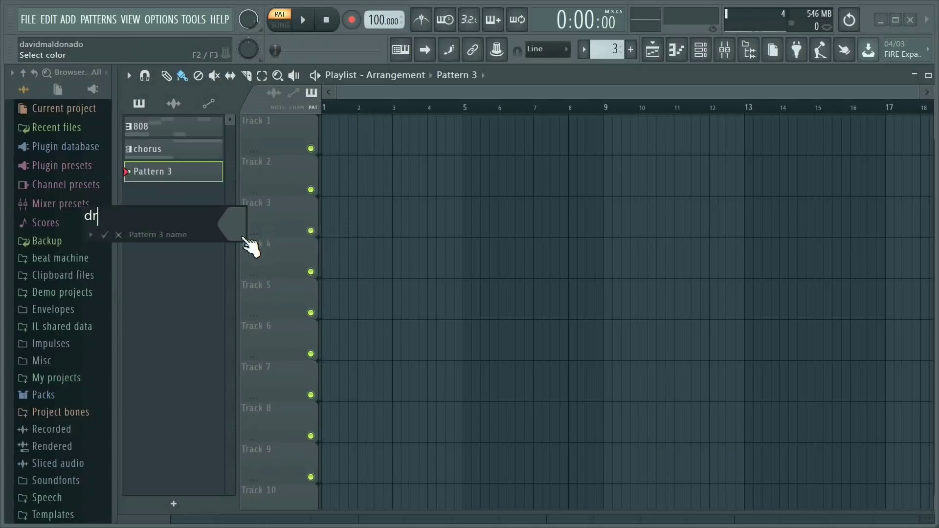
key(Return)
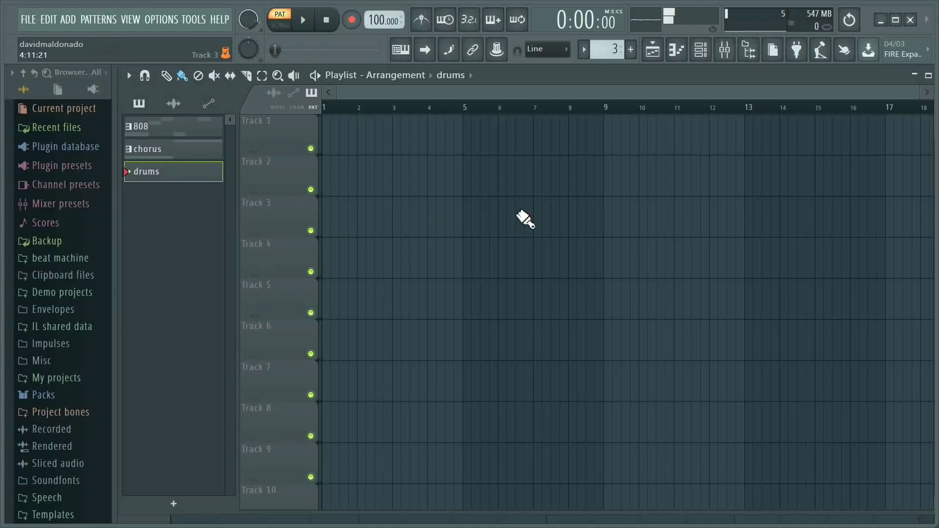
click(705, 61)
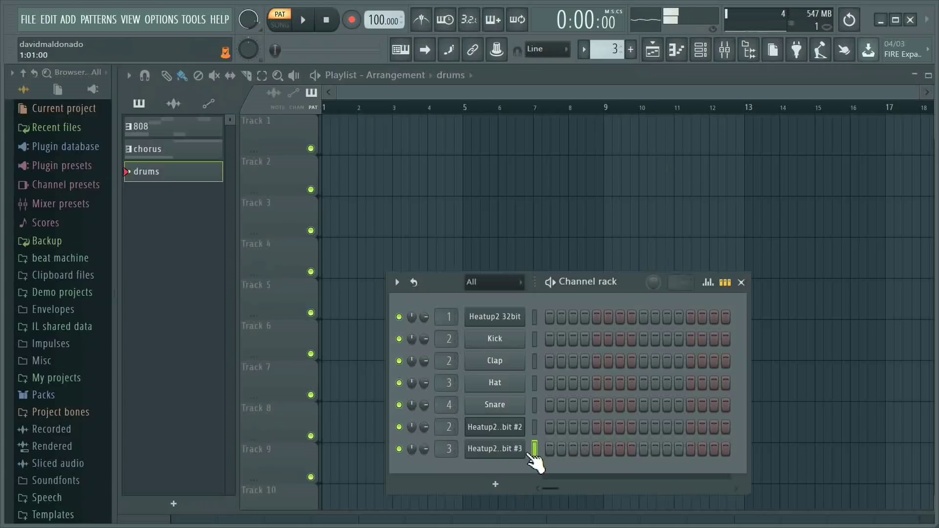
right_click(502, 454)
click(562, 354)
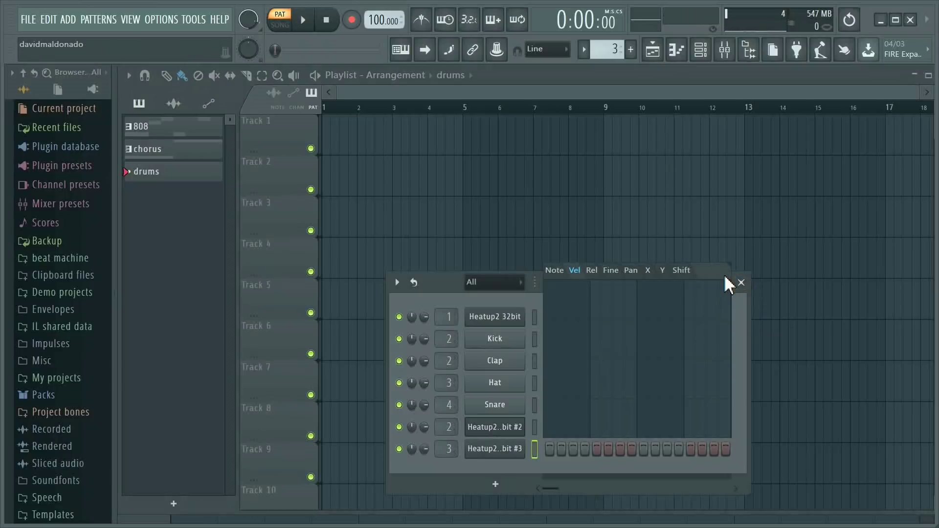
right_click(502, 445)
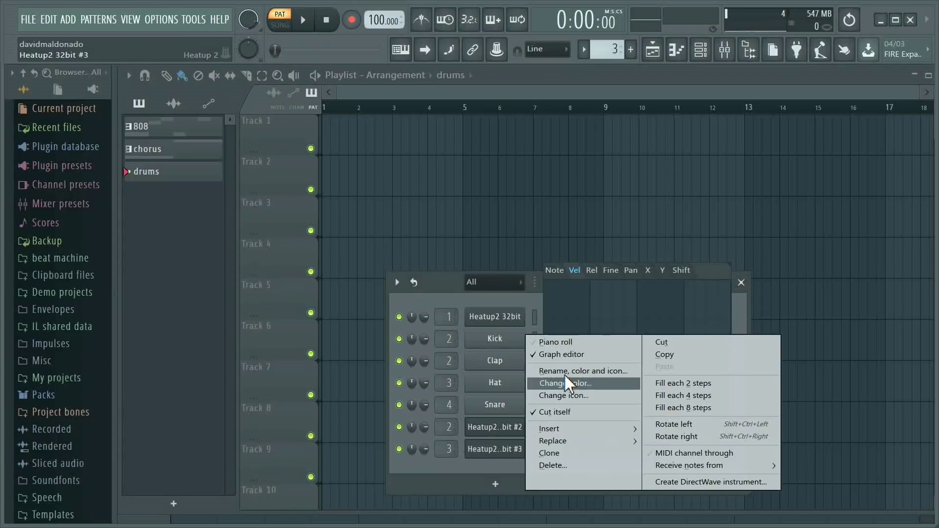
click(568, 356)
- Open the piano roll of Heatup2 32bit #3, place a B3 note at the start of bar 1 and play the drums pattern
right_click(508, 448)
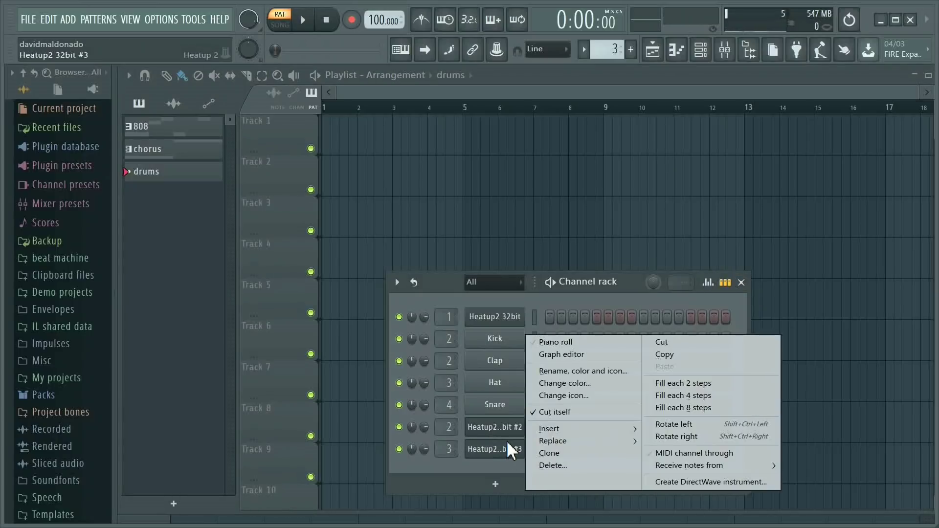
click(561, 342)
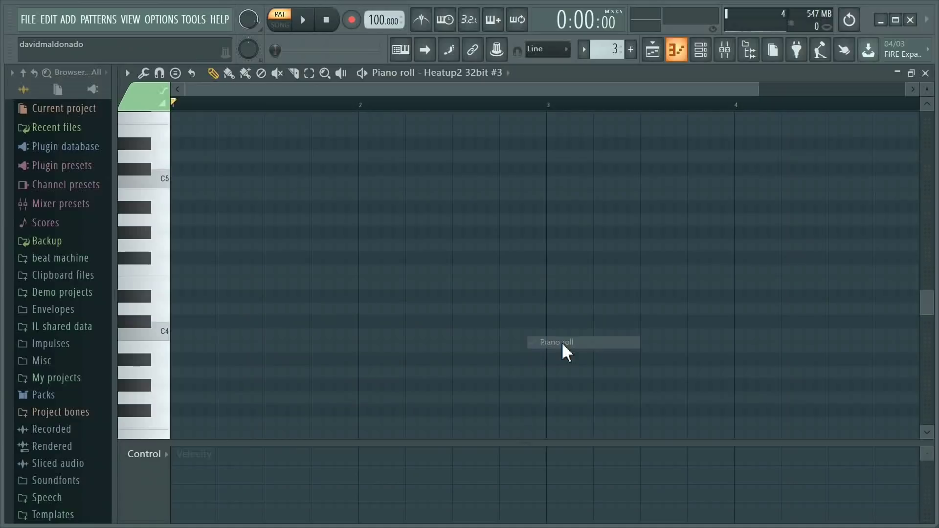
click(172, 347)
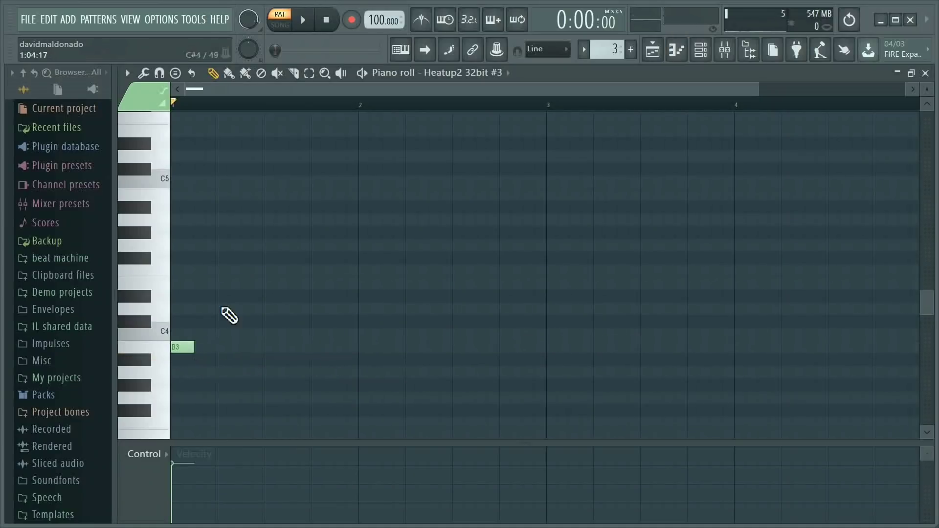
click(304, 20)
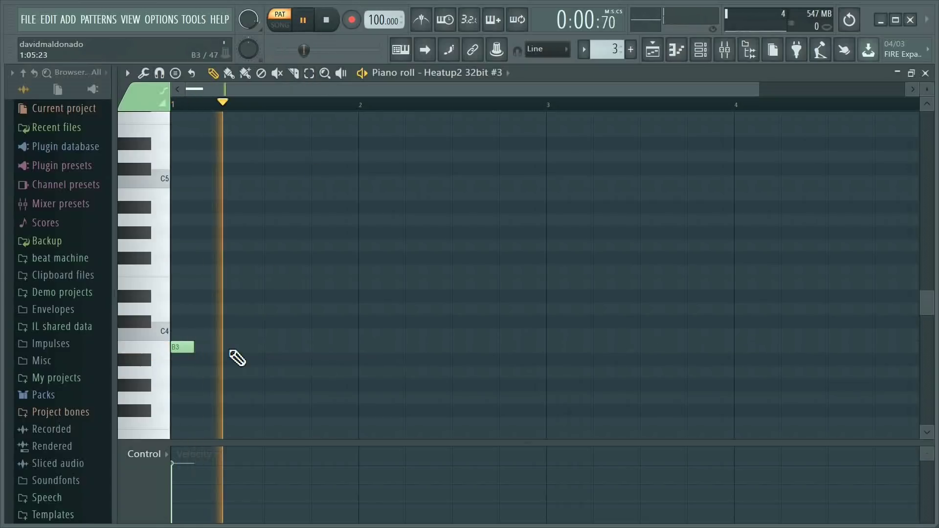
- Add five more B3 notes of varying length across bar 1, extending the last one to the end of the bar
click(209, 348)
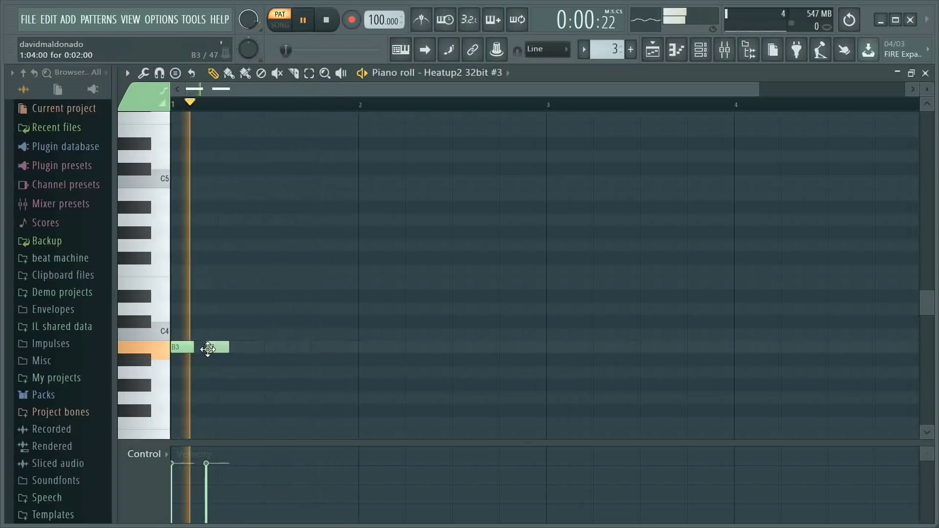
click(242, 348)
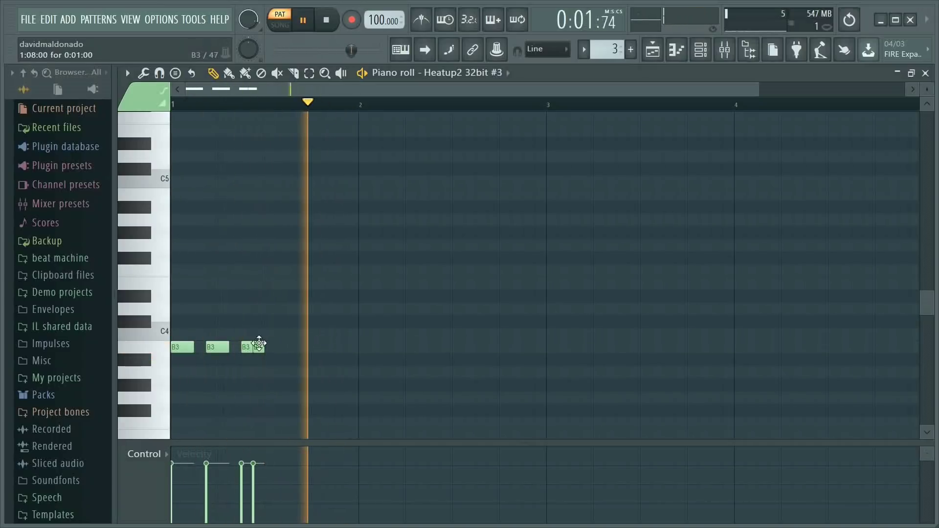
click(256, 348)
click(292, 347)
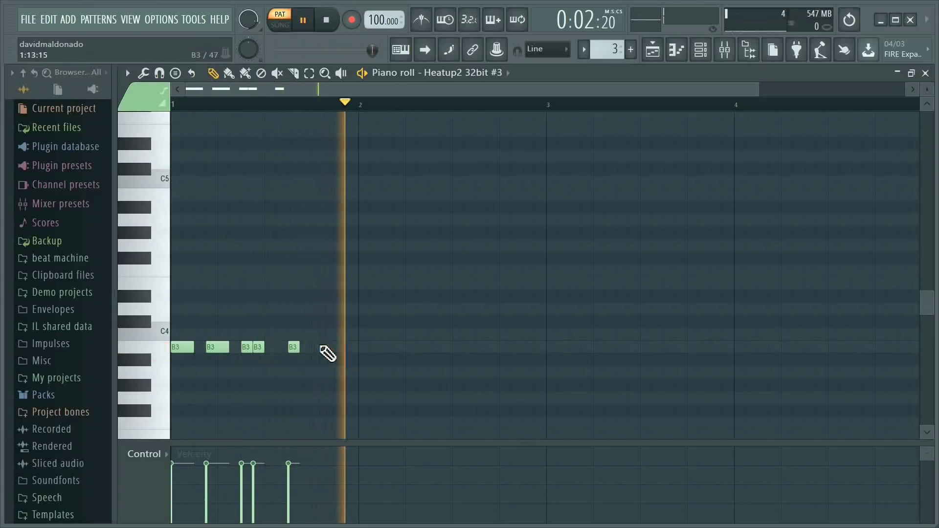
click(315, 351)
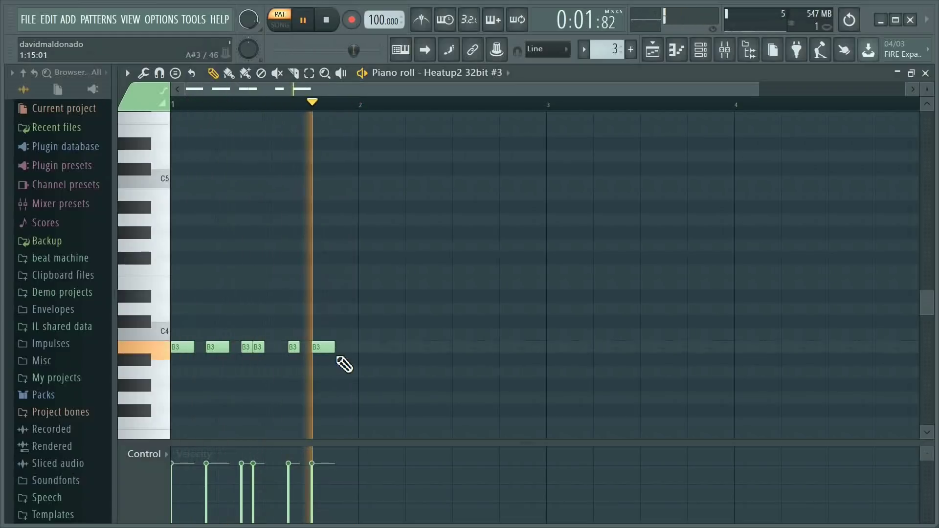
drag(321, 347, 359, 348)
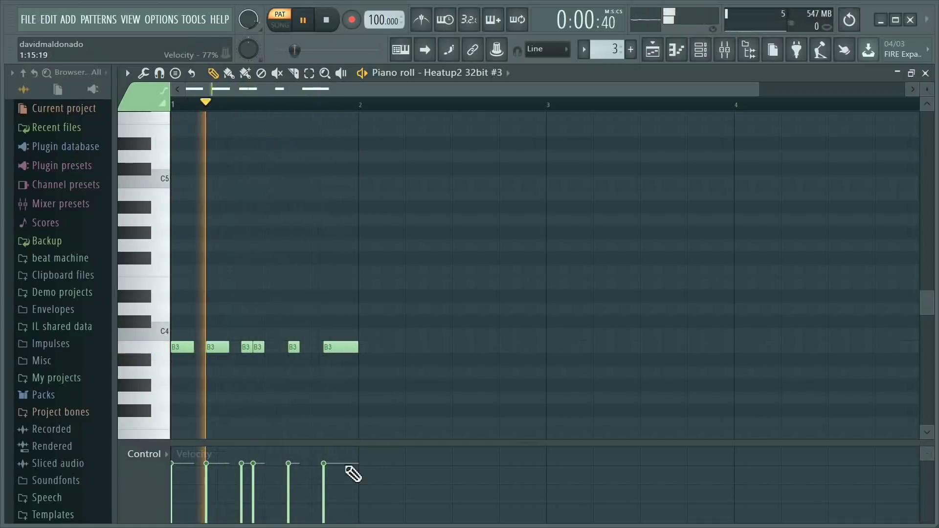
- Slightly lower the velocities of the second, third, fifth and last B3 notes to vary the drum hits
drag(324, 463, 323, 471)
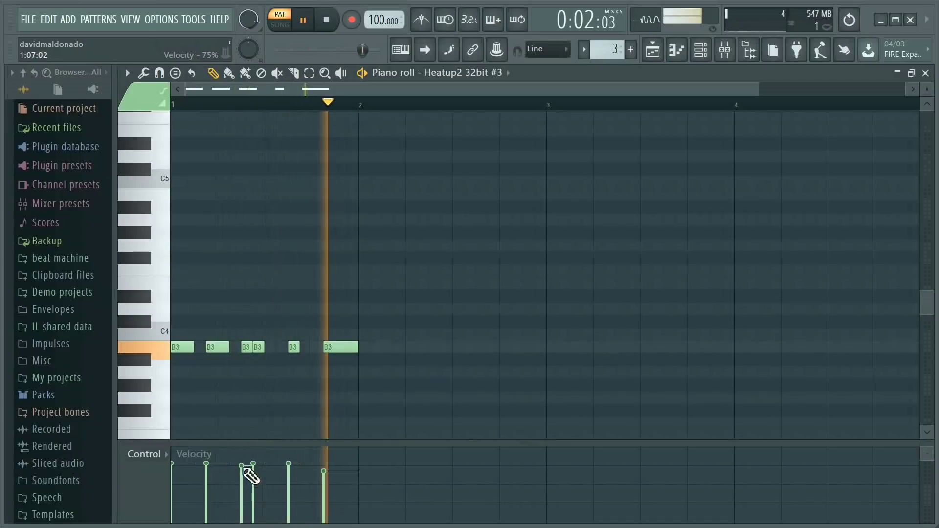
drag(243, 466, 290, 468)
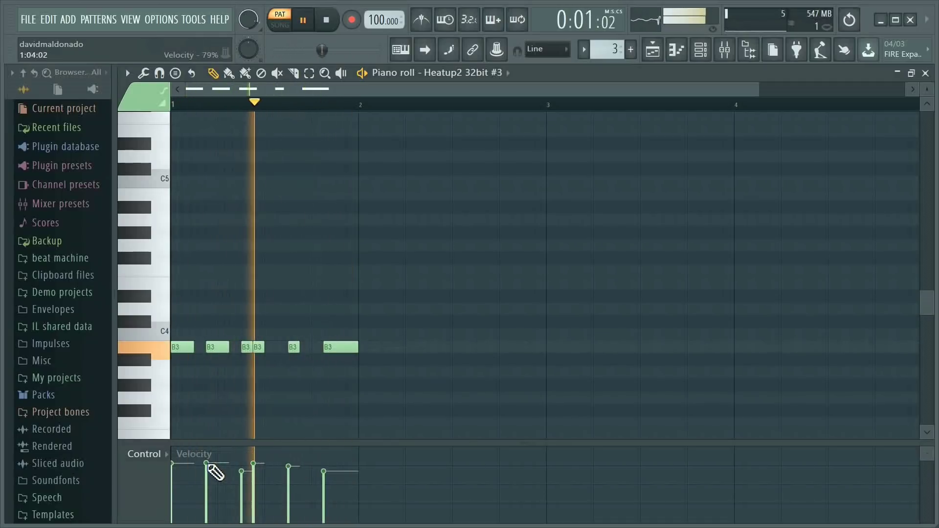
drag(207, 465, 211, 472)
click(178, 470)
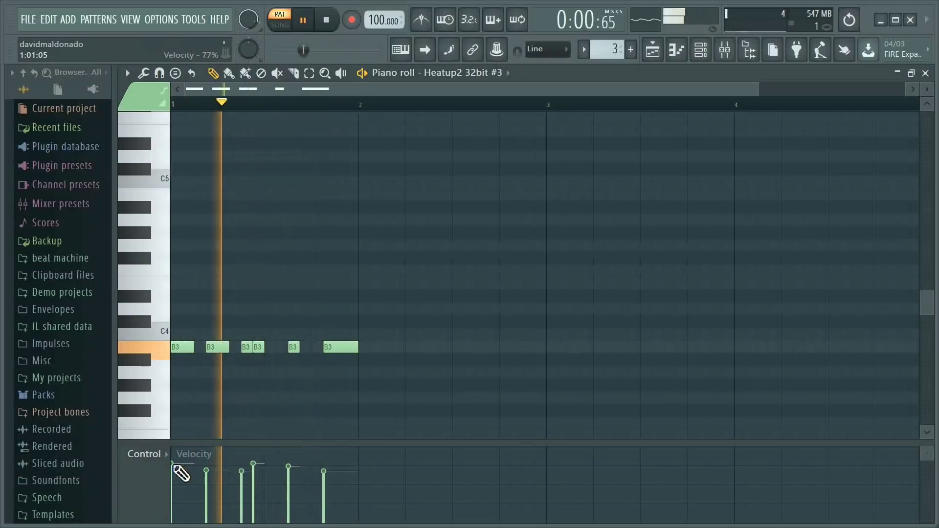
- Load Fruity parametric EQ 2 in slot 1 of mixer Insert 3 with the Tight Drum Sizzle preset, and stop playback
click(733, 53)
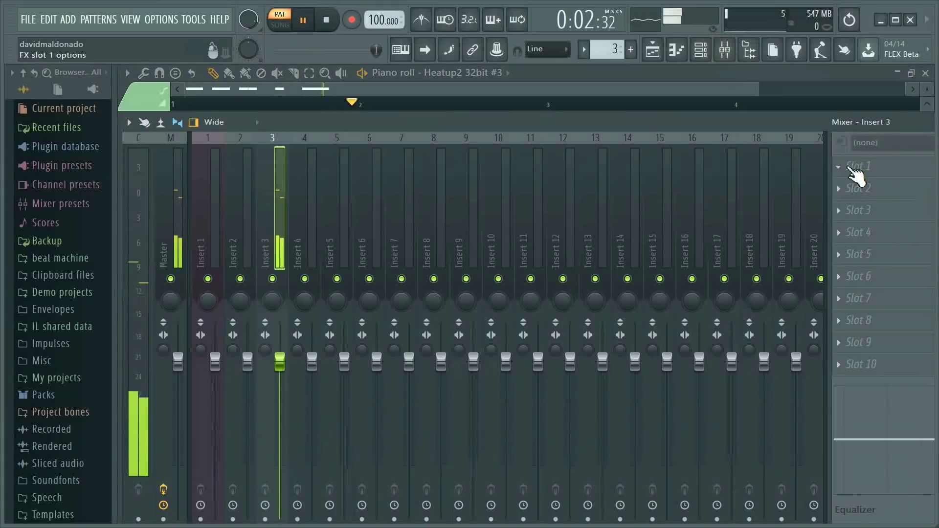
click(841, 166)
click(629, 98)
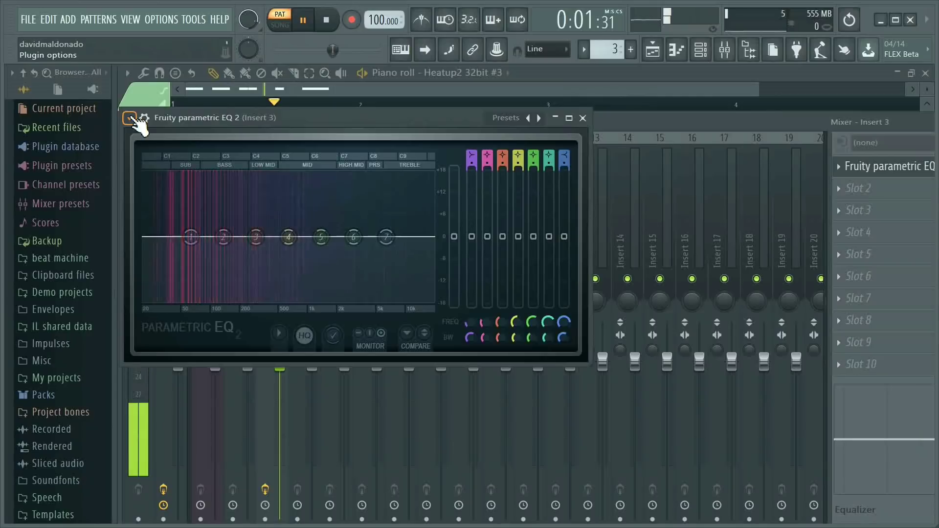
click(130, 119)
mouse_move(161, 169)
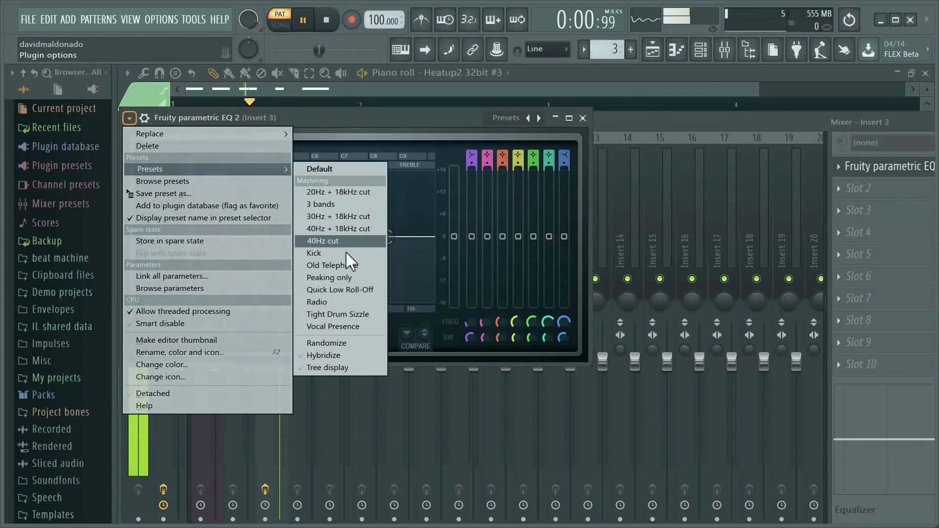
click(342, 314)
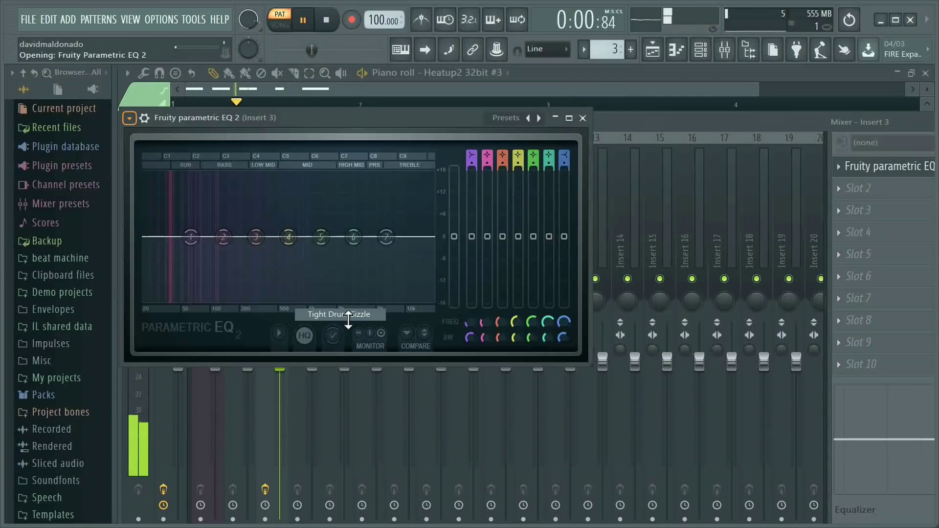
click(583, 118)
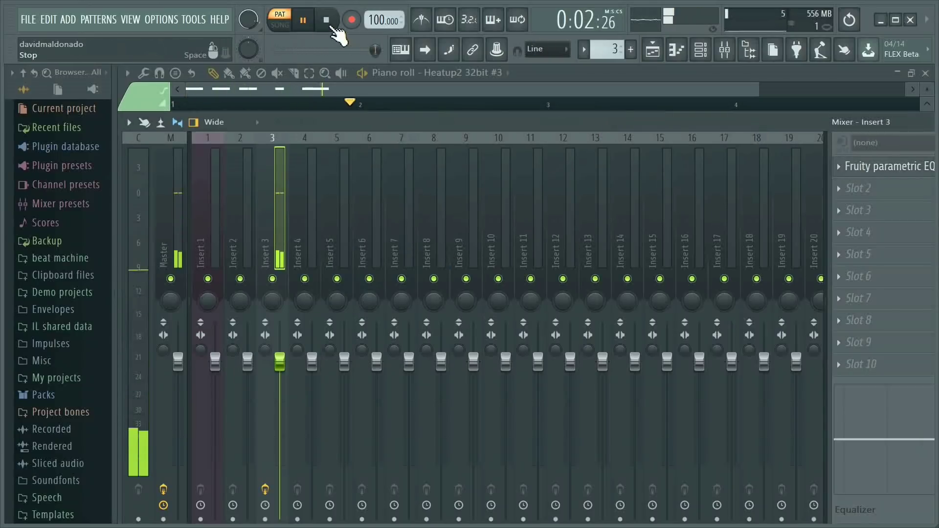
click(326, 20)
- Switch to Pattern 4 with the channel rack showing and bring up the list of plugins for a new channel
click(709, 53)
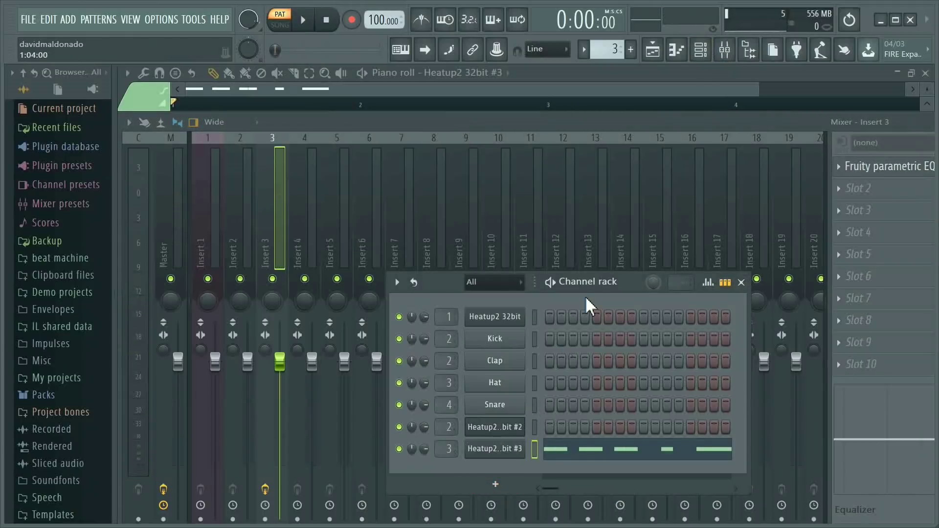
key(F4)
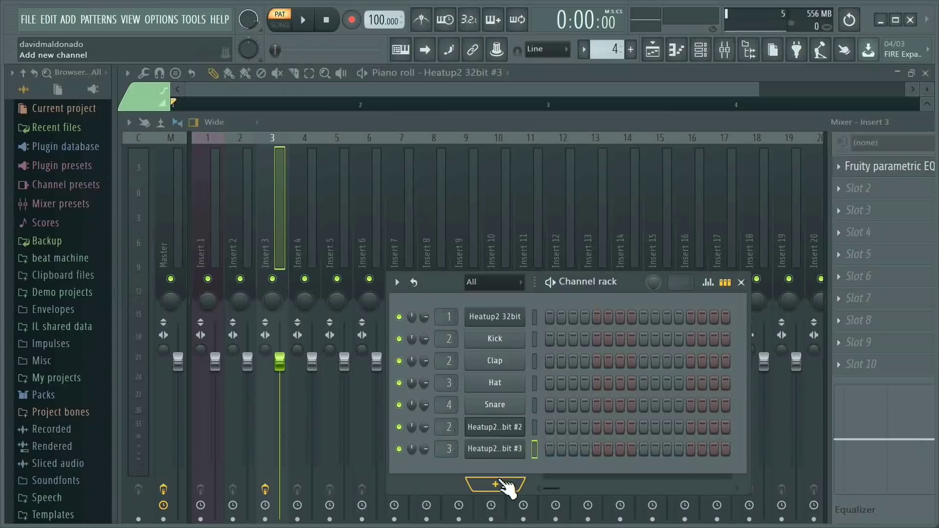
click(496, 484)
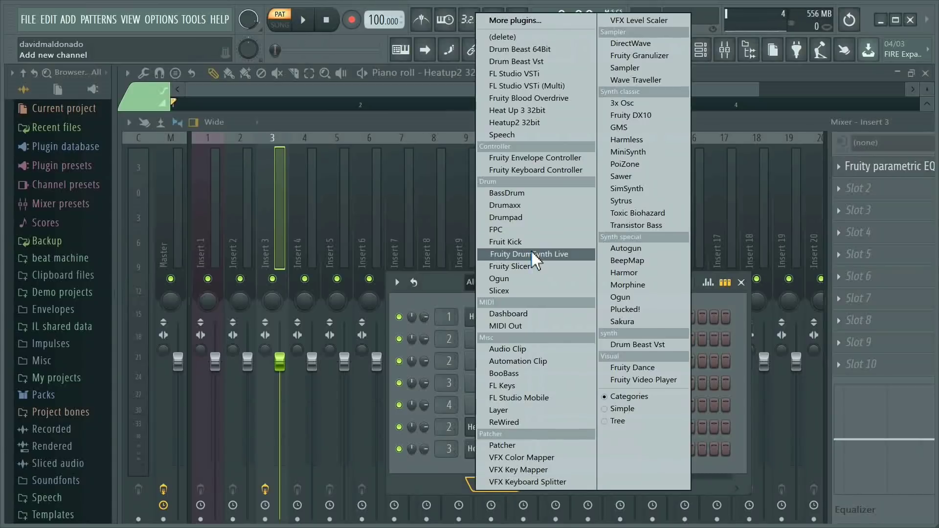